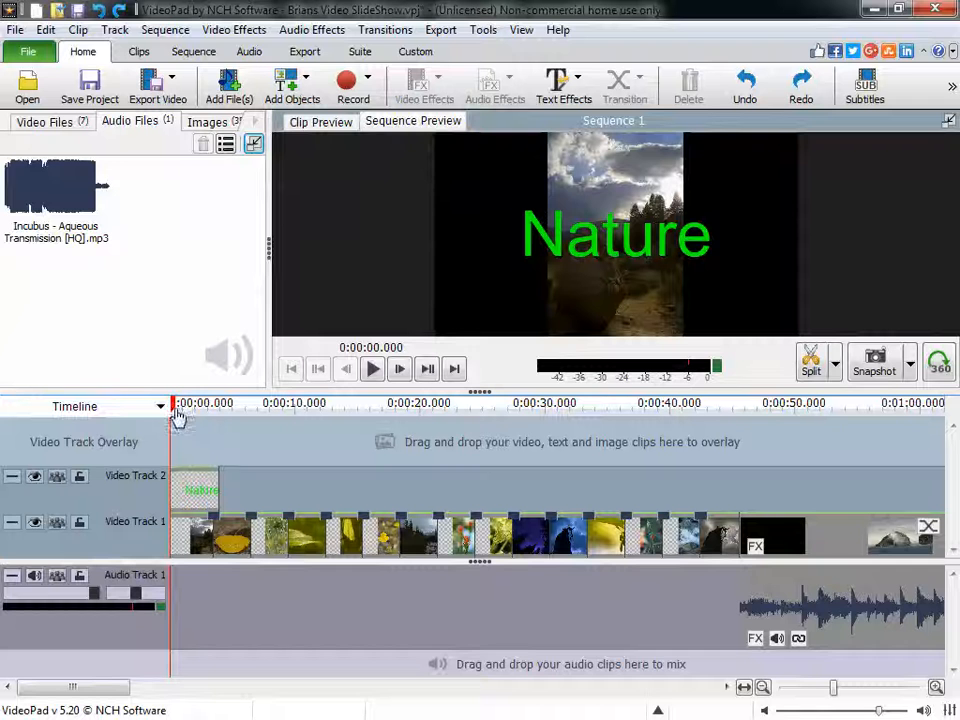
- Scrub through the sequence from the opening title to the works cited page to review the existing slideshow
drag(175, 409, 759, 449)
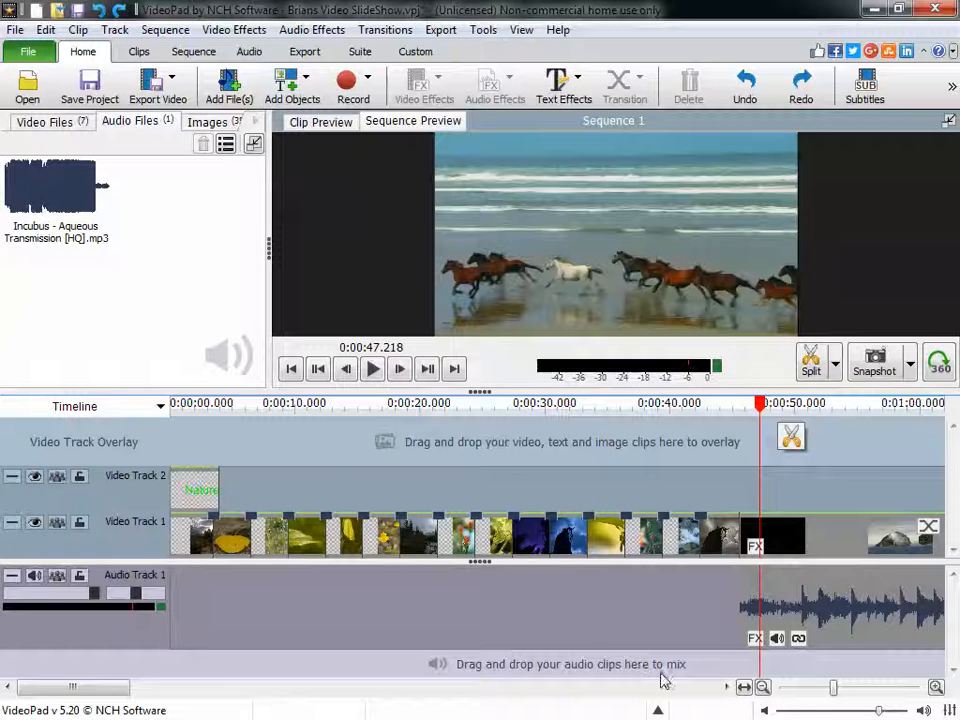
drag(118, 686, 233, 672)
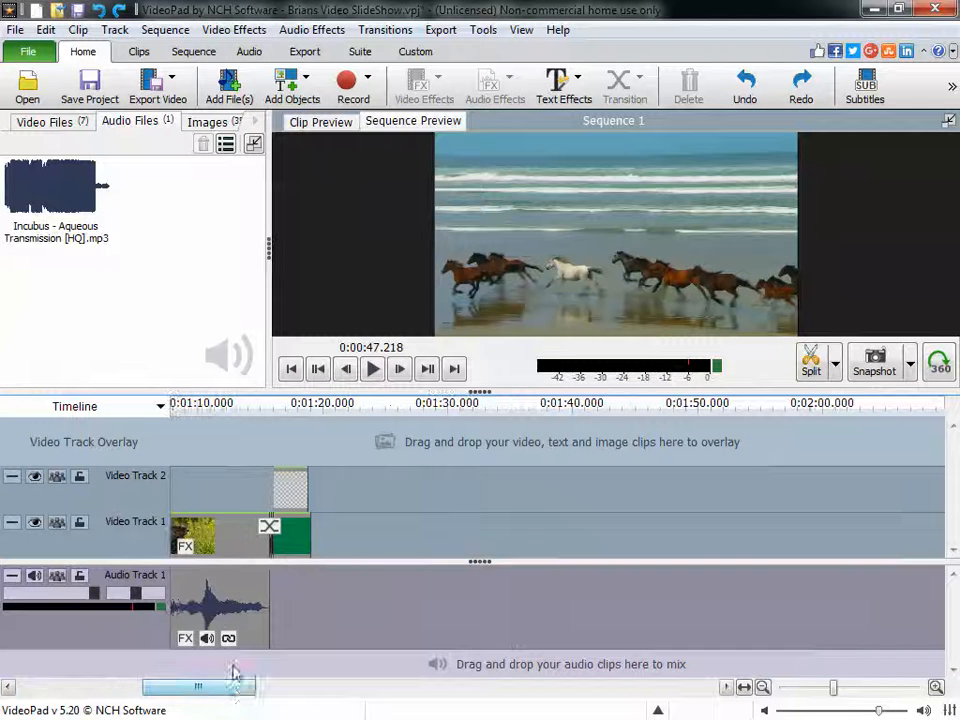
drag(204, 419, 297, 428)
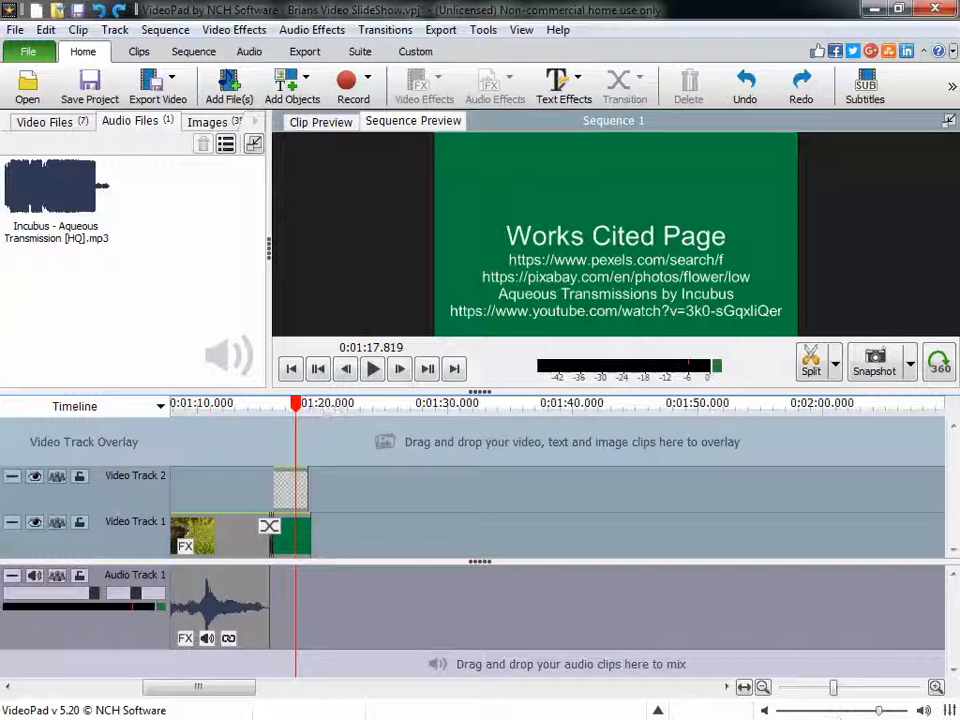
- View the song file in the Audio Assets folder in Windows Explorer, then return to VideoPad
drag(957, 68, 338, 57)
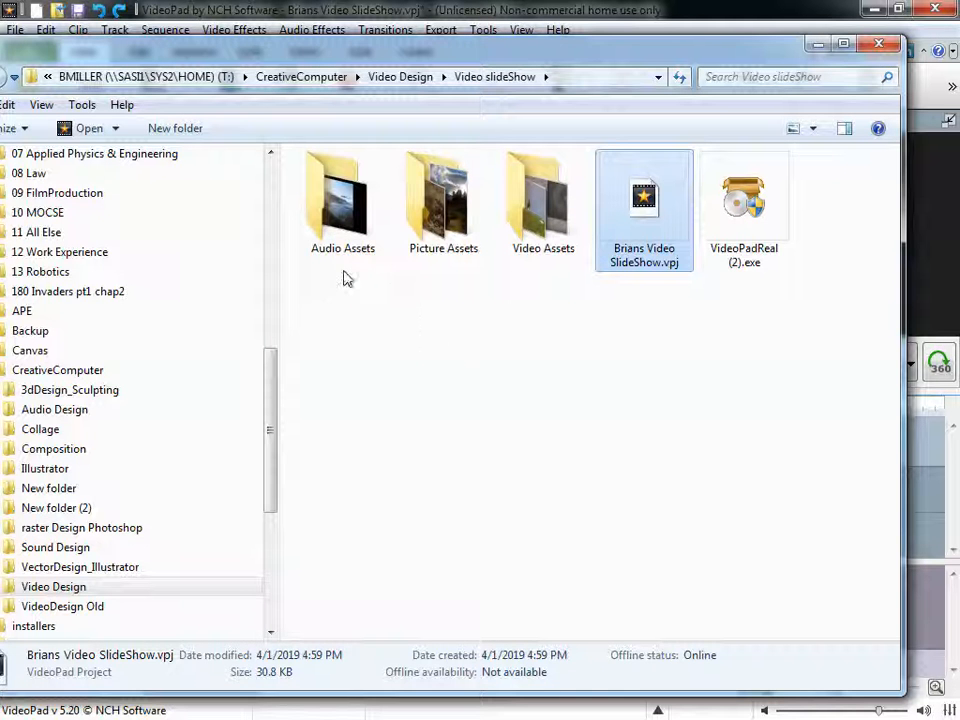
click(347, 240)
double_click(352, 236)
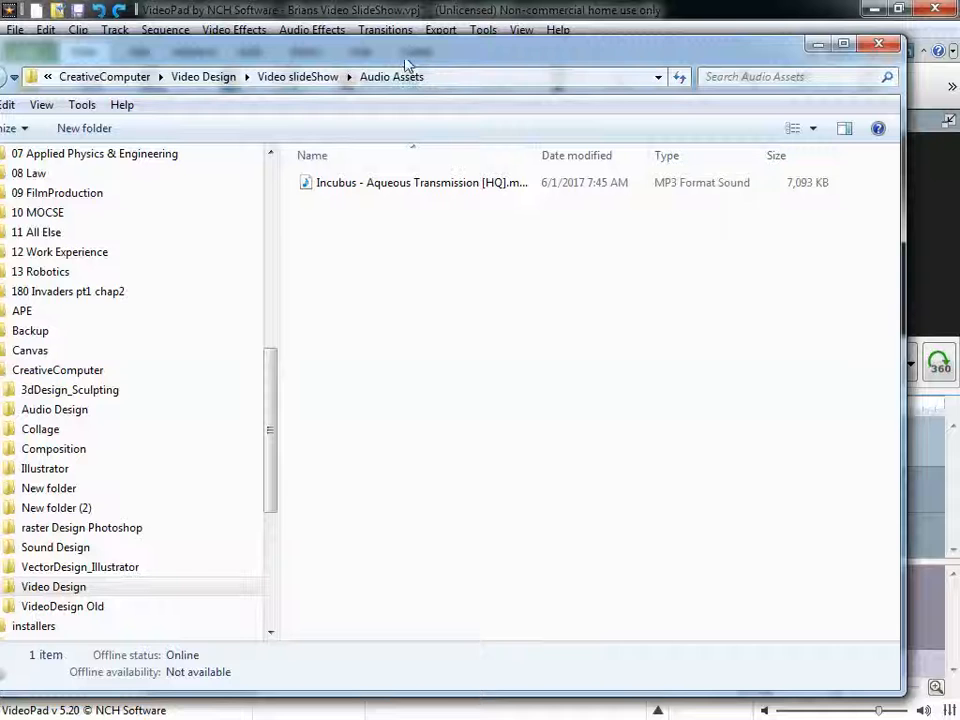
drag(405, 60, 959, 58)
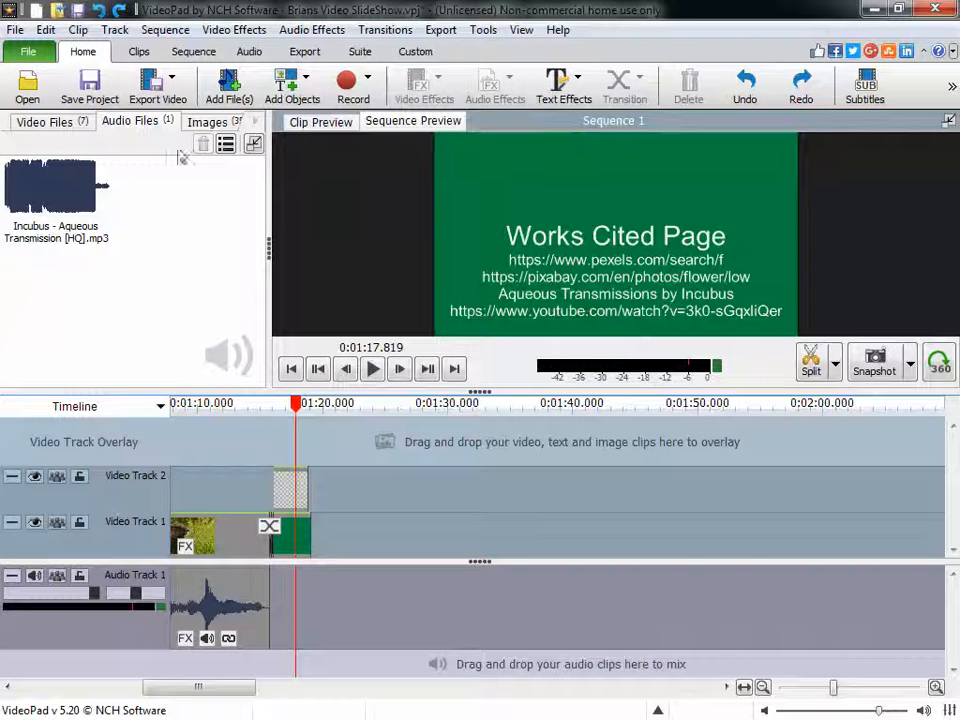
click(225, 88)
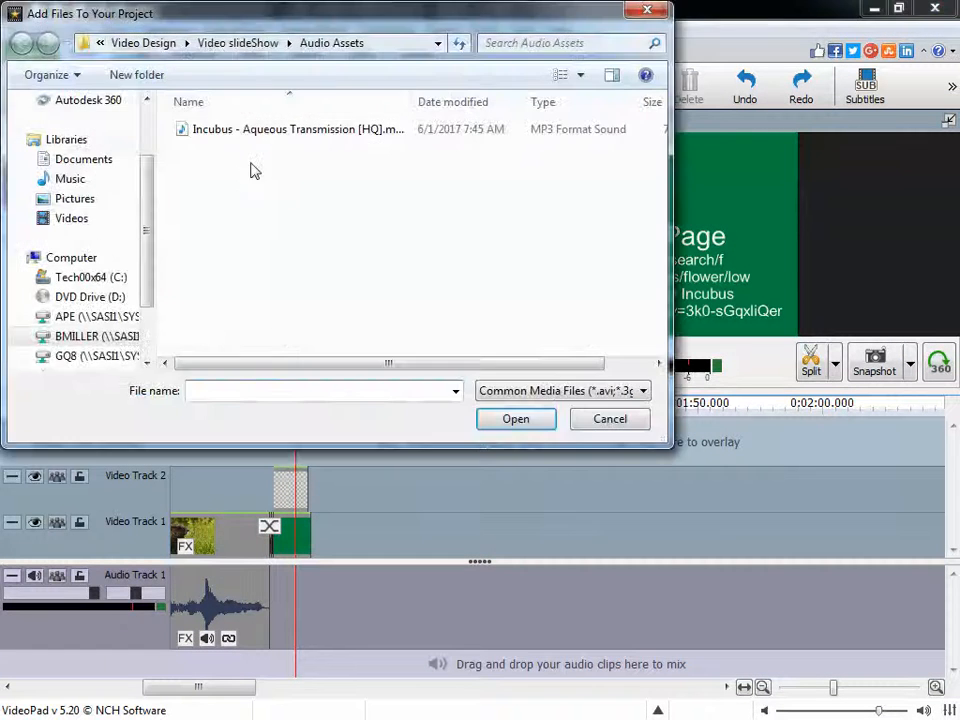
click(227, 133)
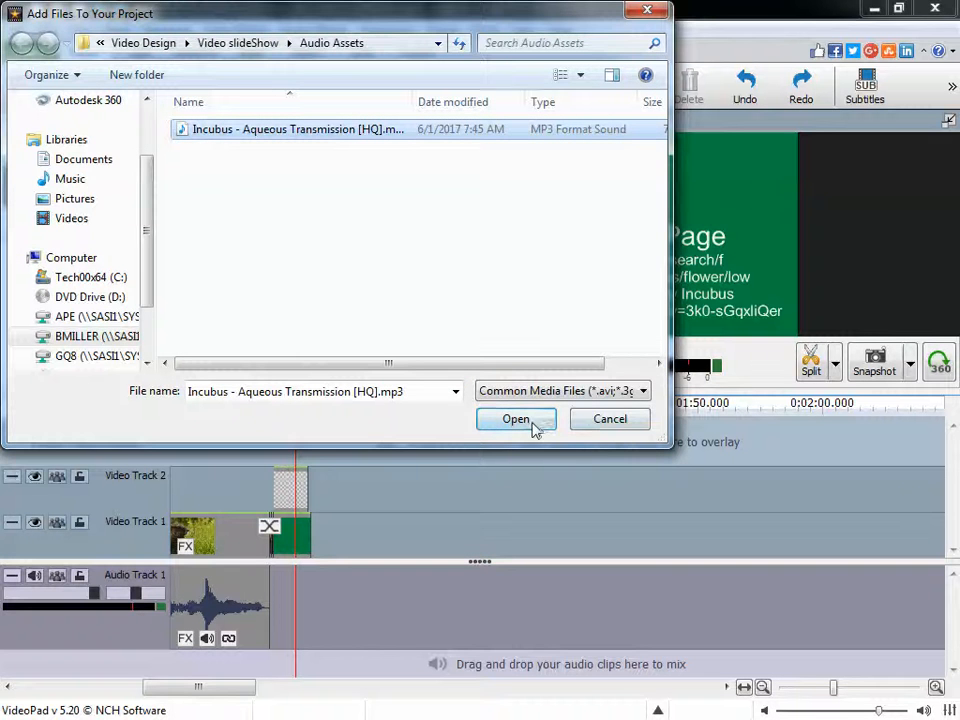
click(605, 432)
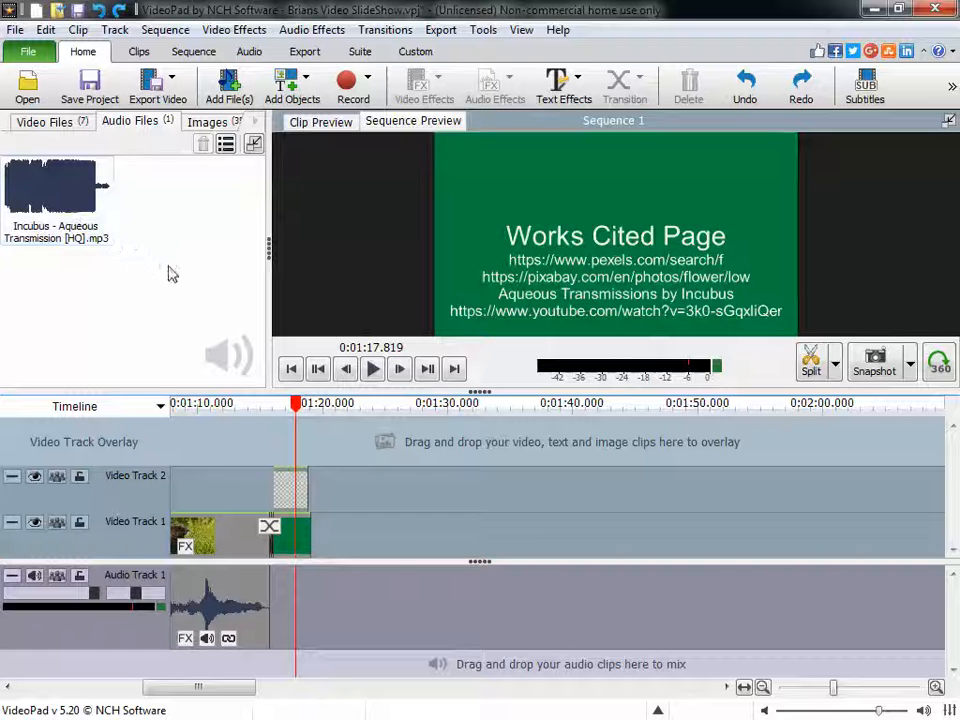
- Add the Incubus song to a new audio track, aligned with the start of the sequence, and play the opening
drag(206, 693, 130, 690)
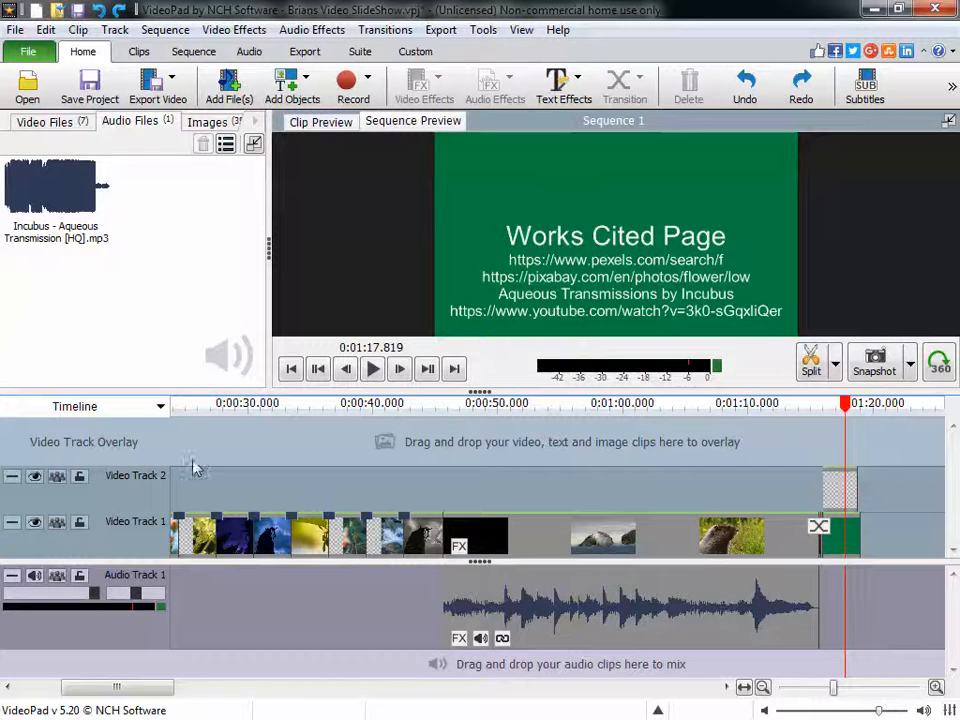
drag(57, 248, 167, 445)
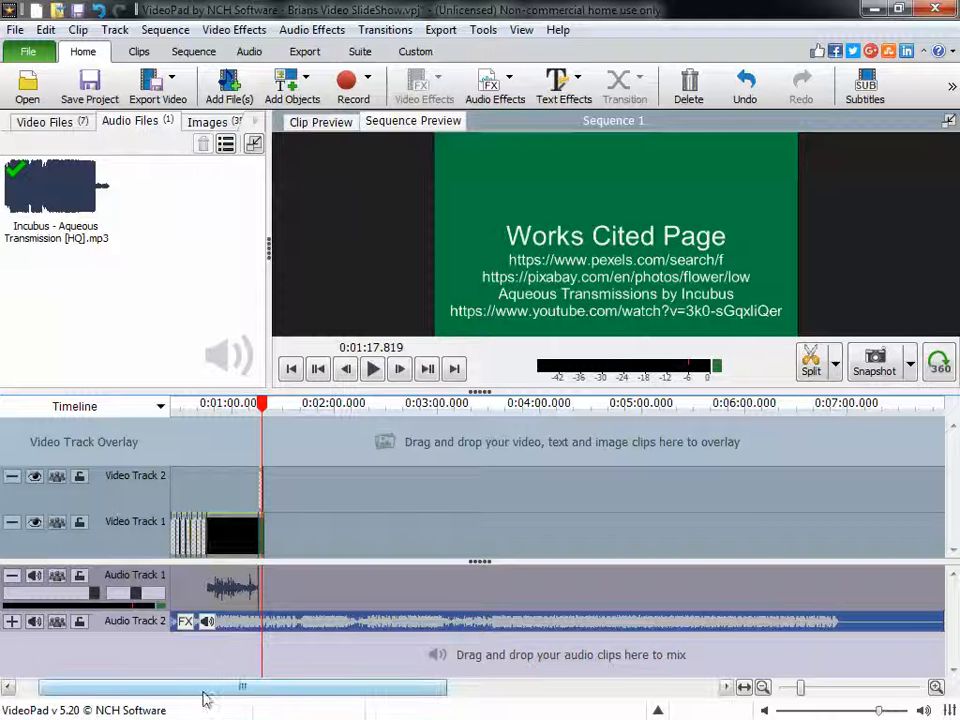
drag(261, 408, 218, 513)
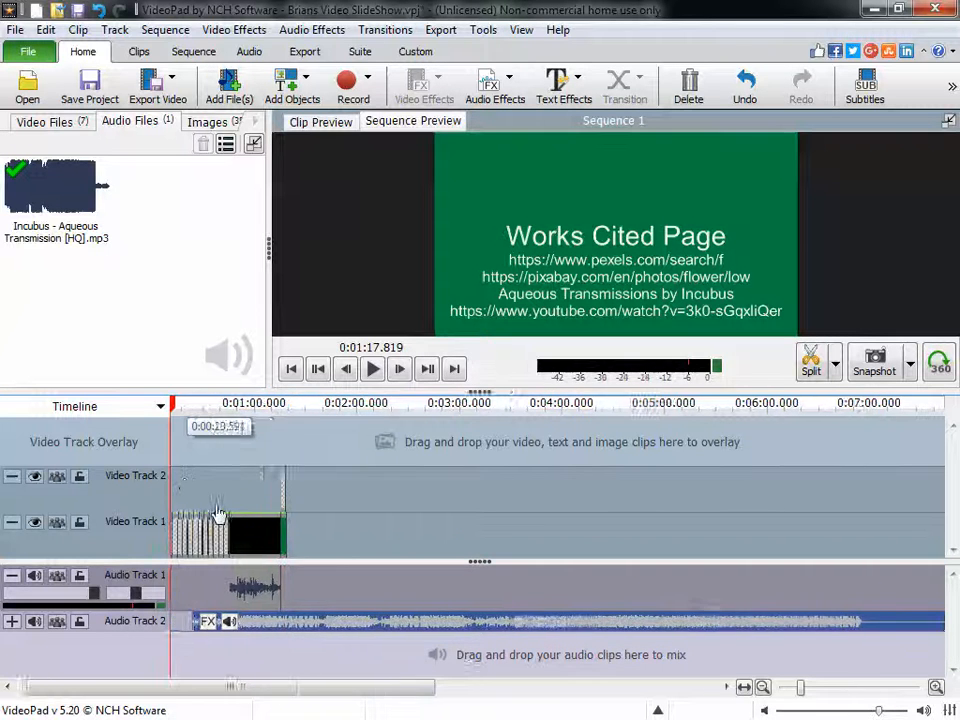
scroll(230, 525, up, 10)
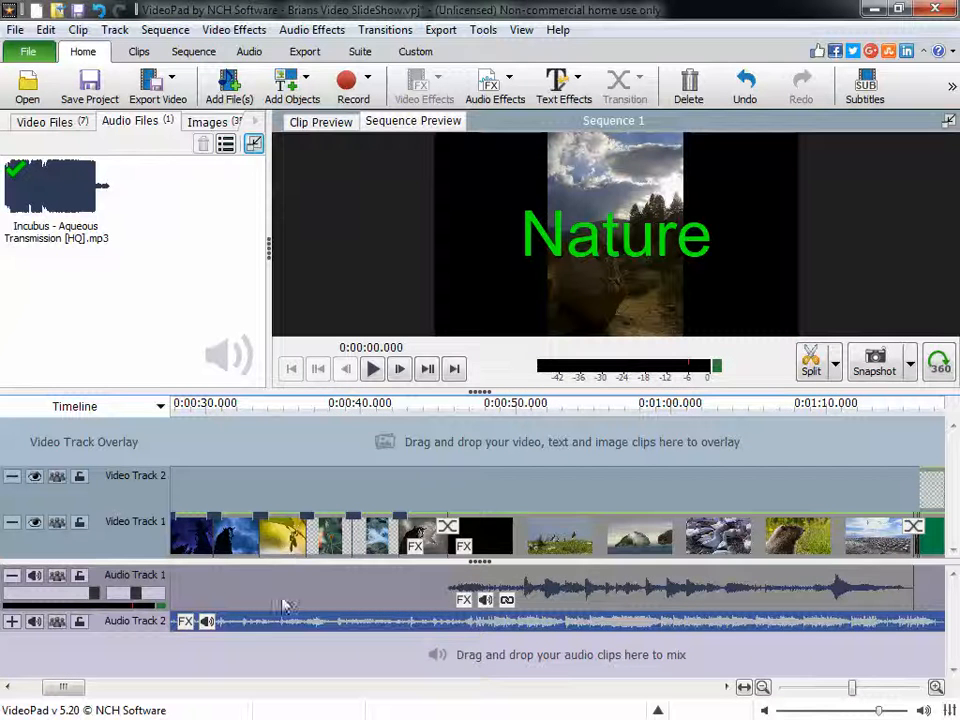
drag(62, 687, 37, 690)
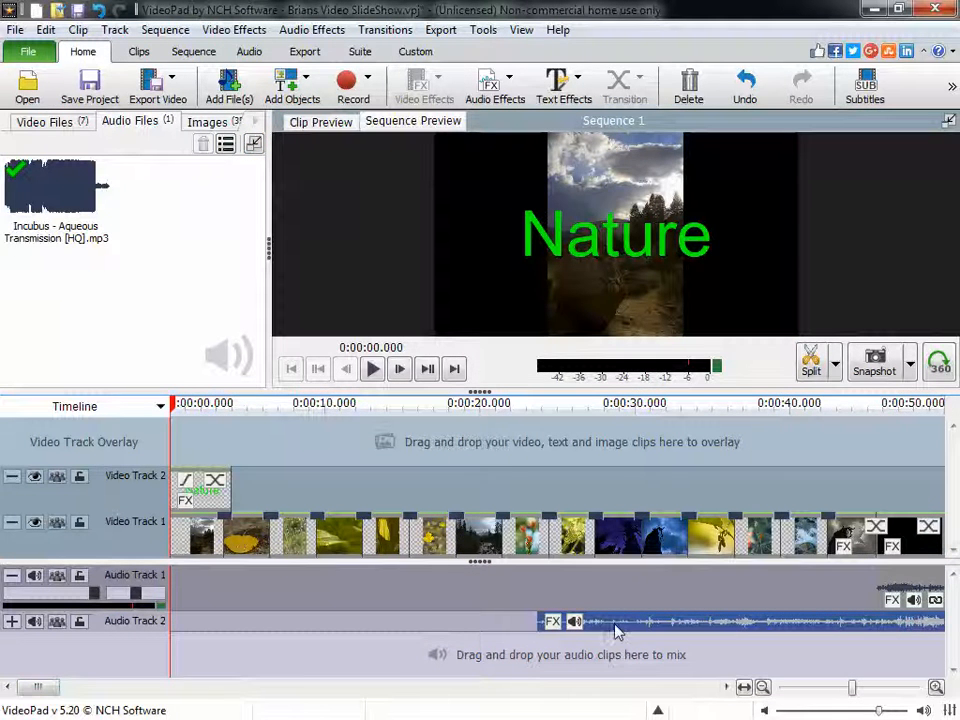
drag(617, 628, 249, 630)
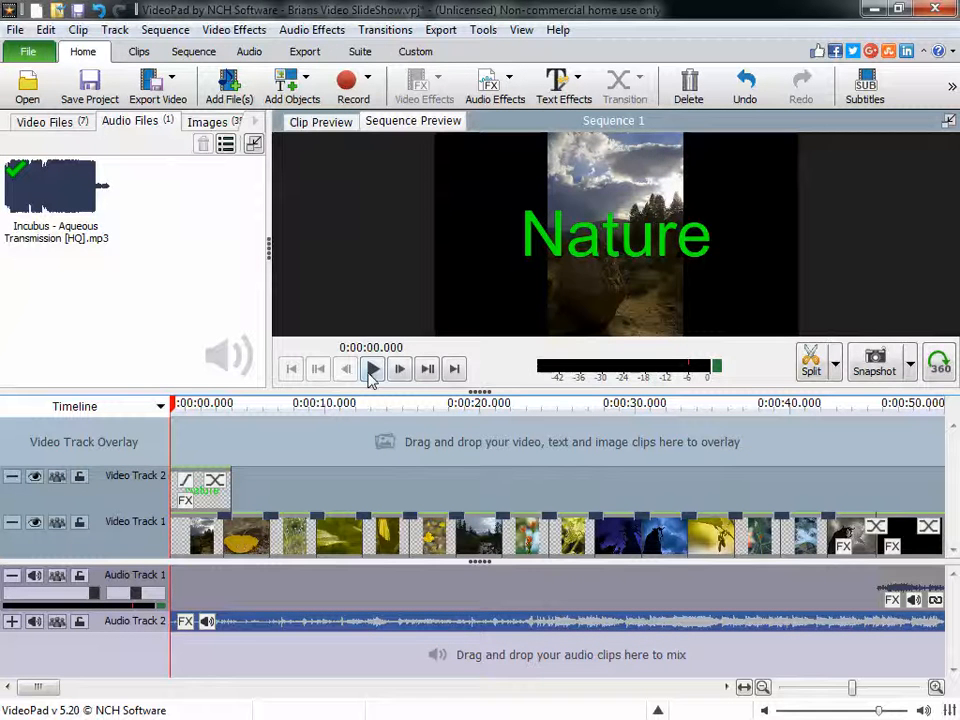
click(371, 369)
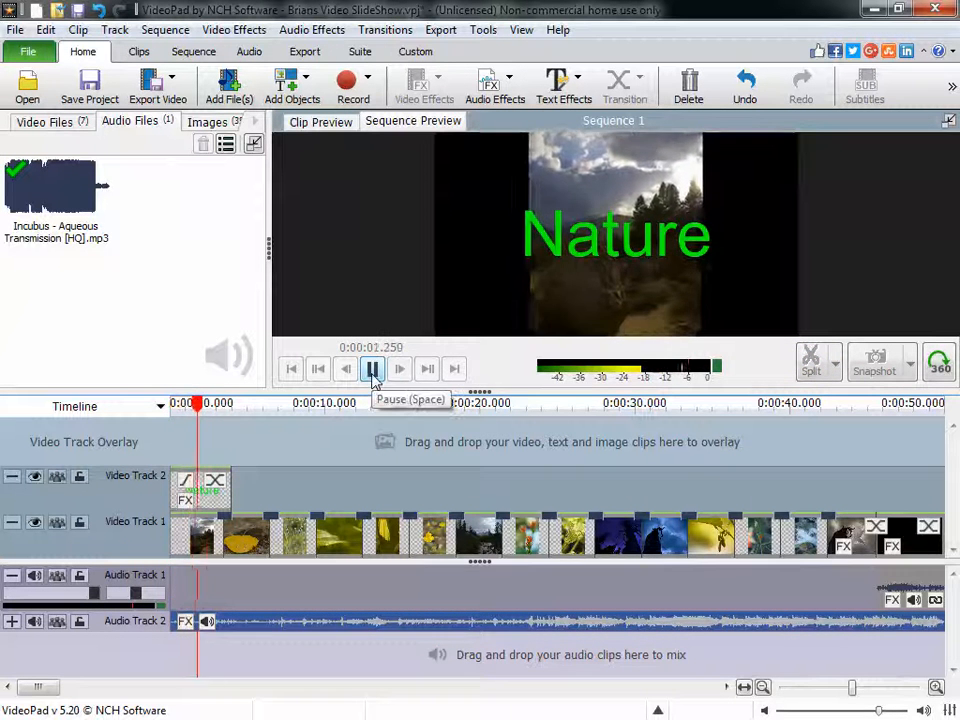
click(373, 372)
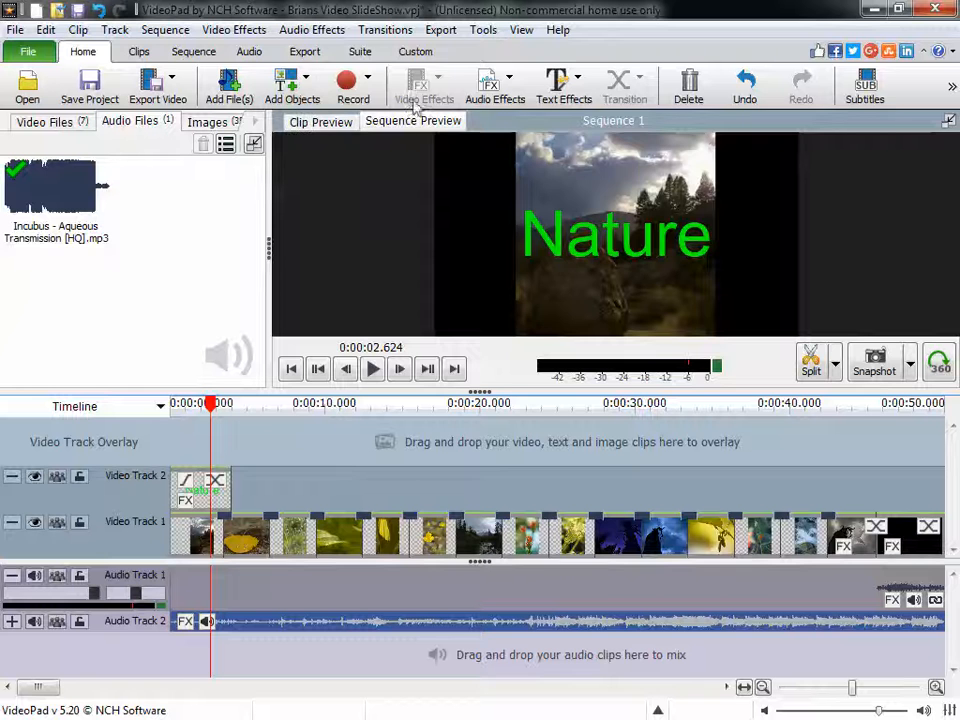
- Apply an audio fade-in with a length of 5.00 to the Incubus song clip
click(497, 99)
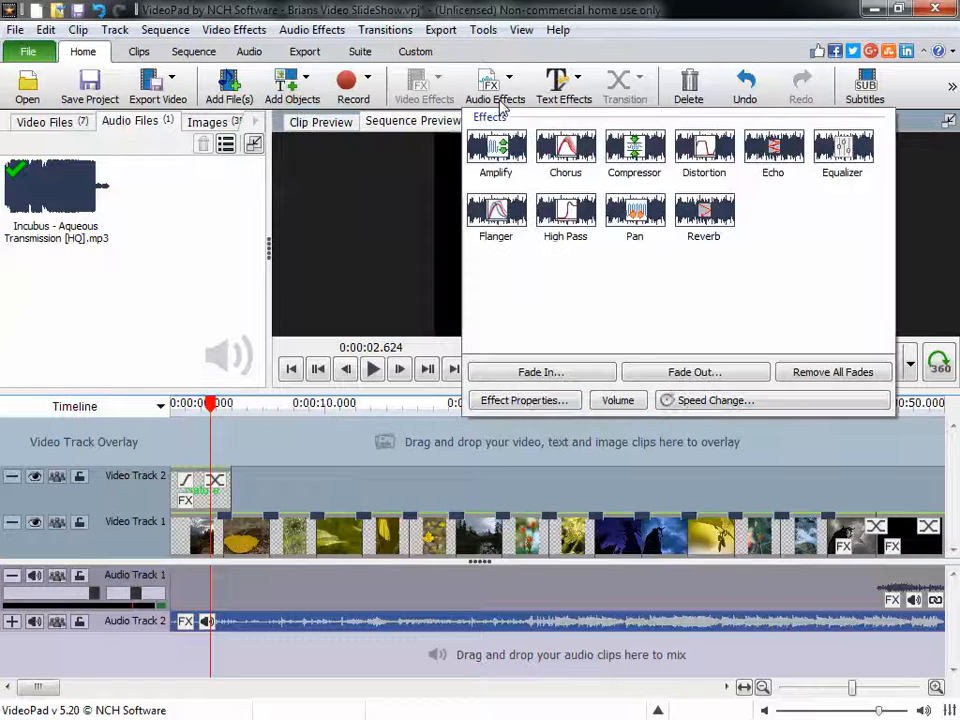
click(533, 373)
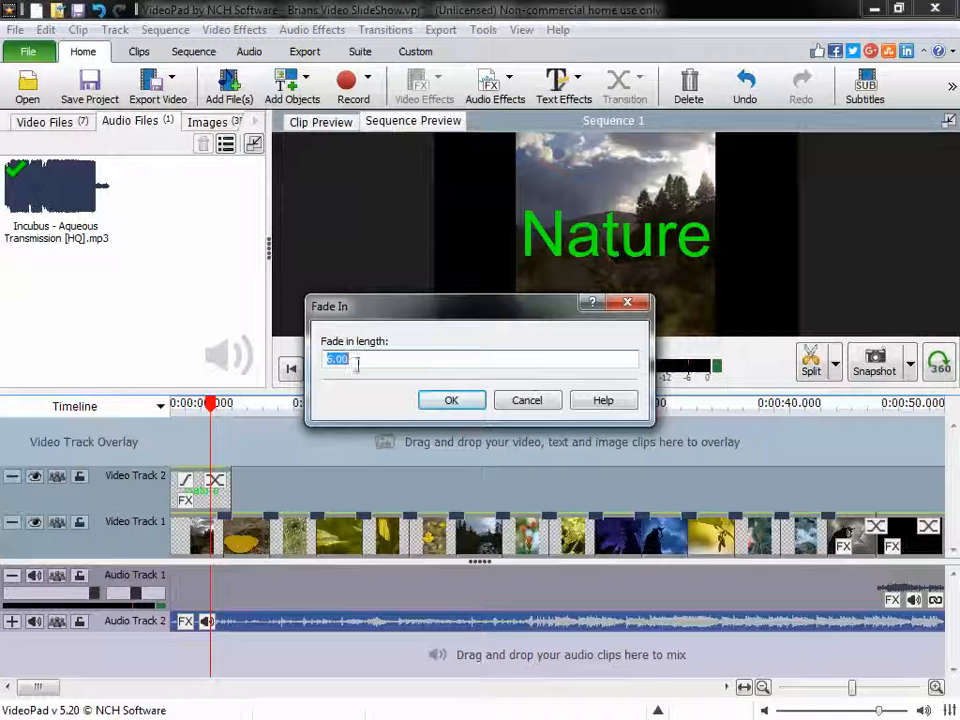
text(5.00)
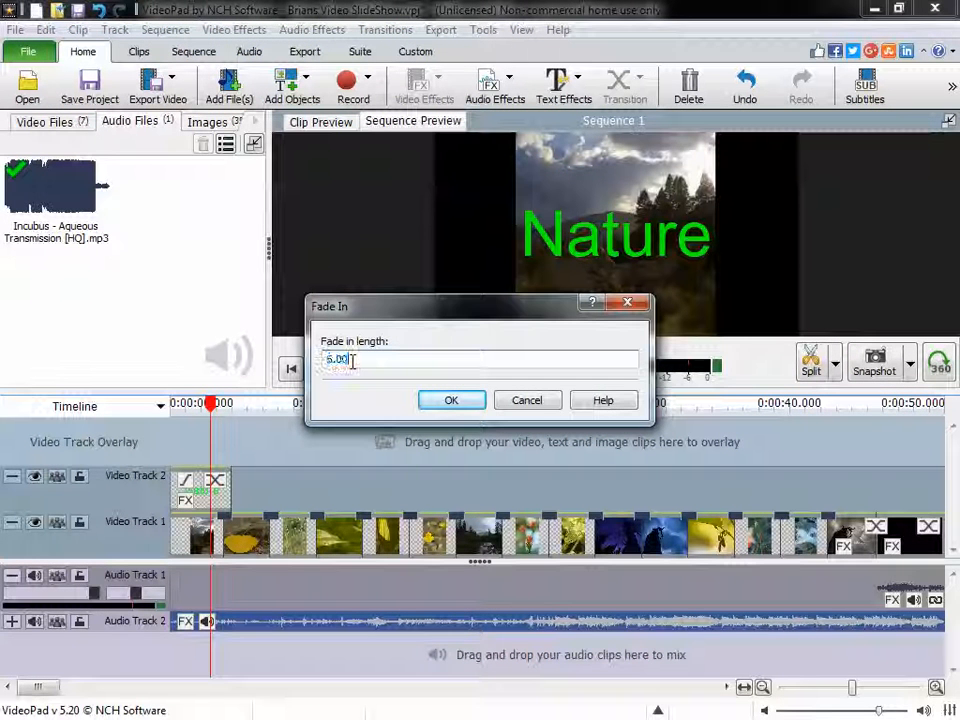
click(448, 402)
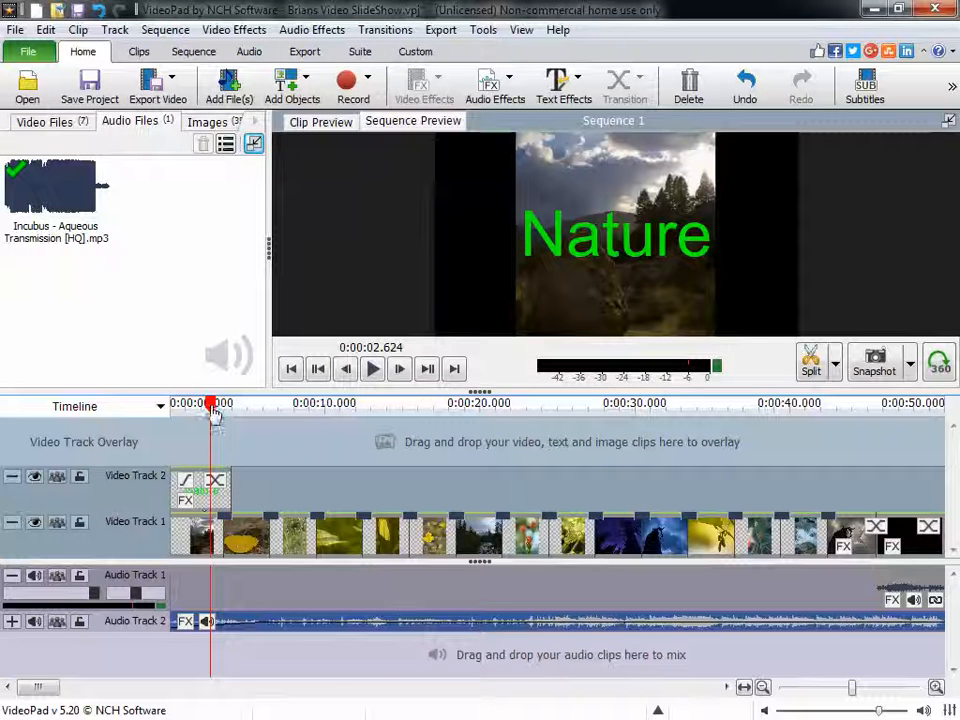
- Split the Incubus song on Audio Track 2 at 0:01:18.939, where the works cited page ends
drag(213, 412, 380, 440)
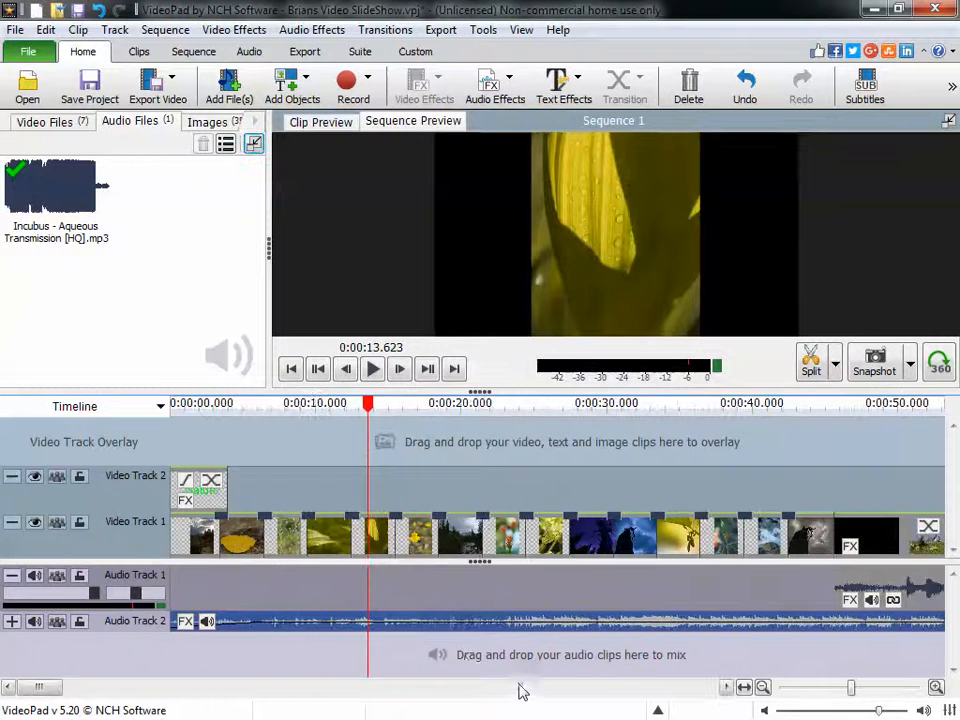
drag(60, 688, 105, 692)
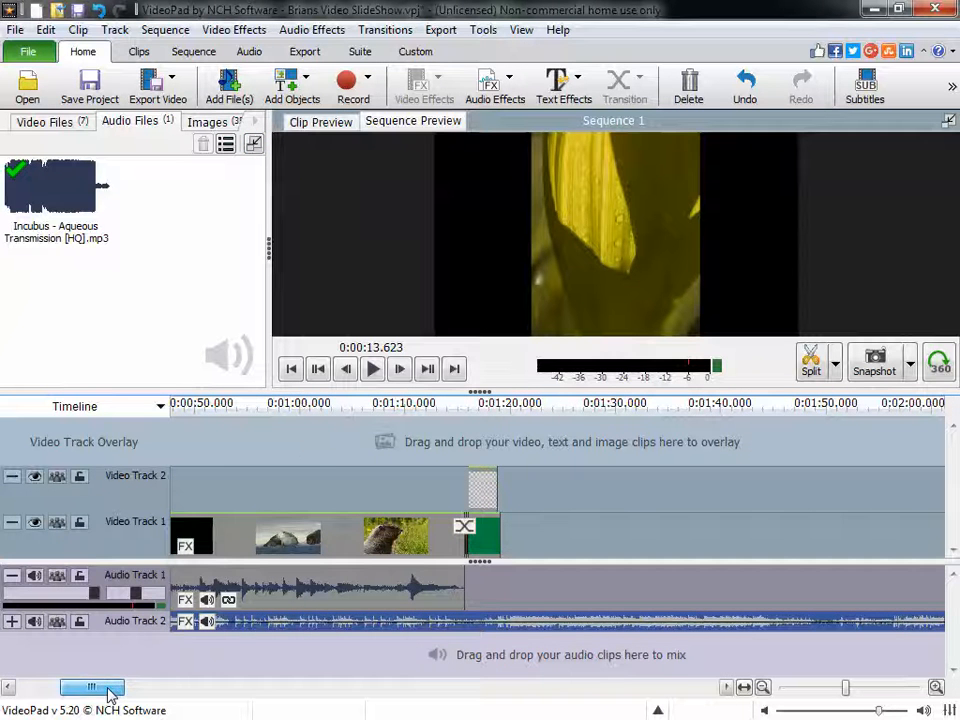
drag(335, 448, 489, 448)
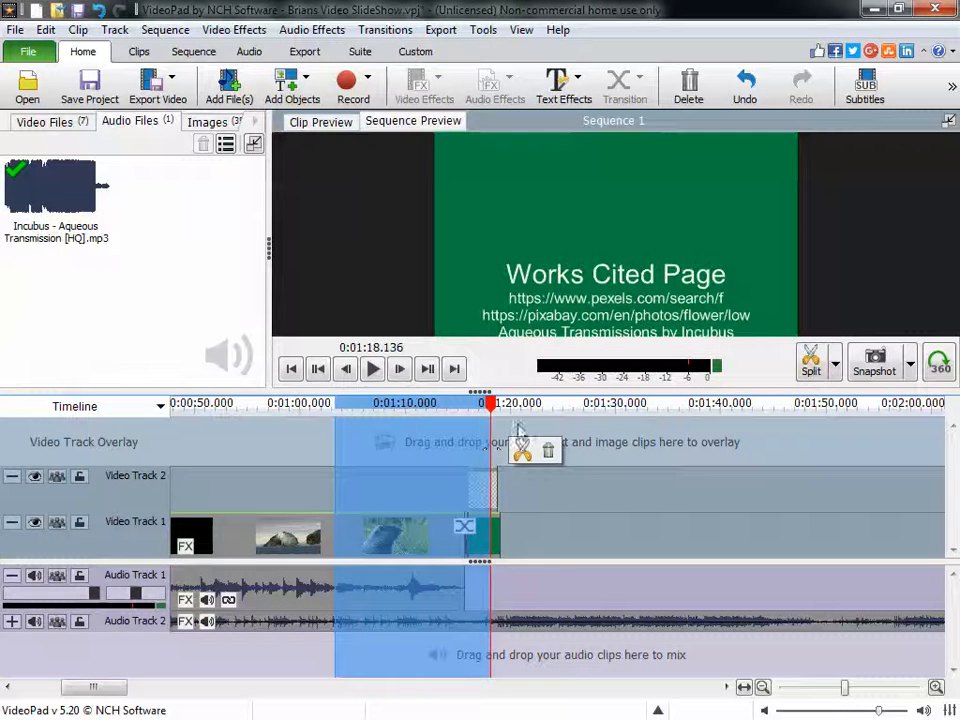
click(562, 490)
drag(510, 405, 499, 412)
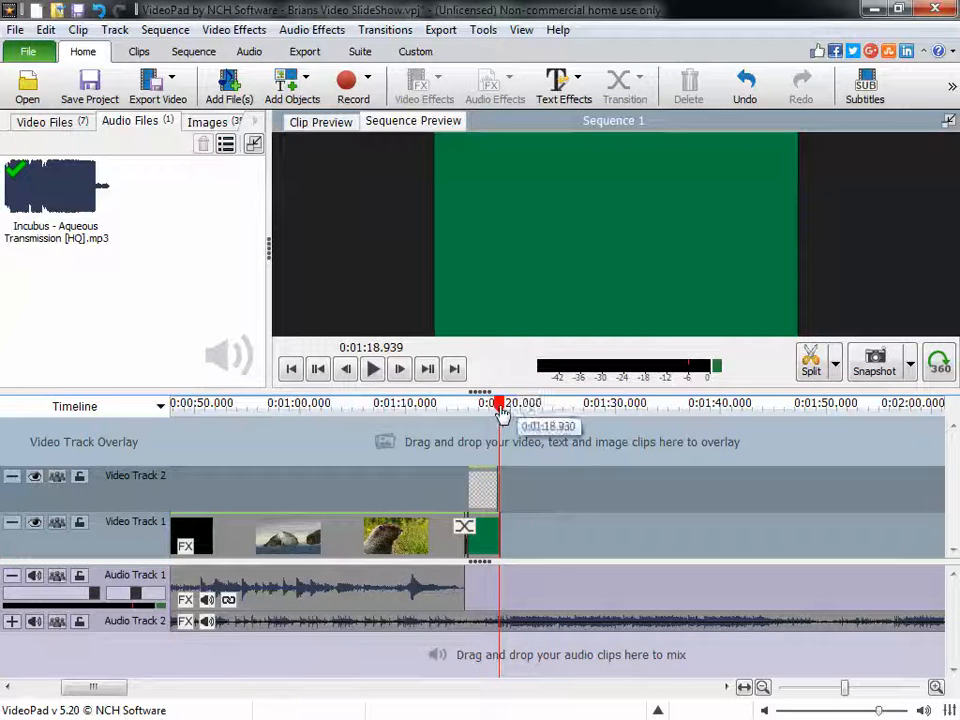
click(478, 636)
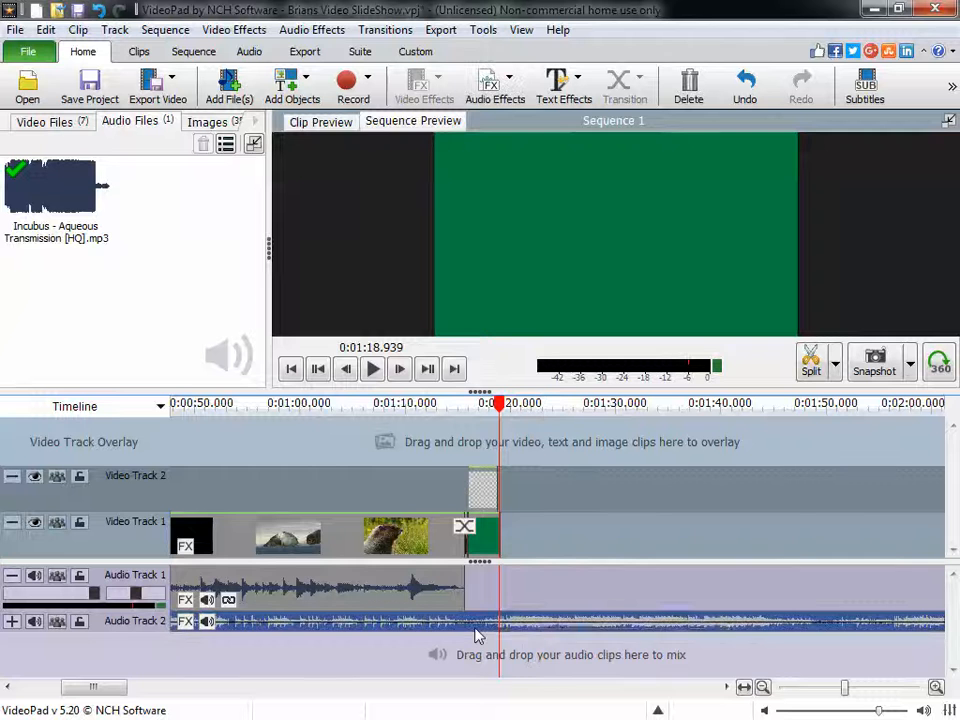
click(811, 370)
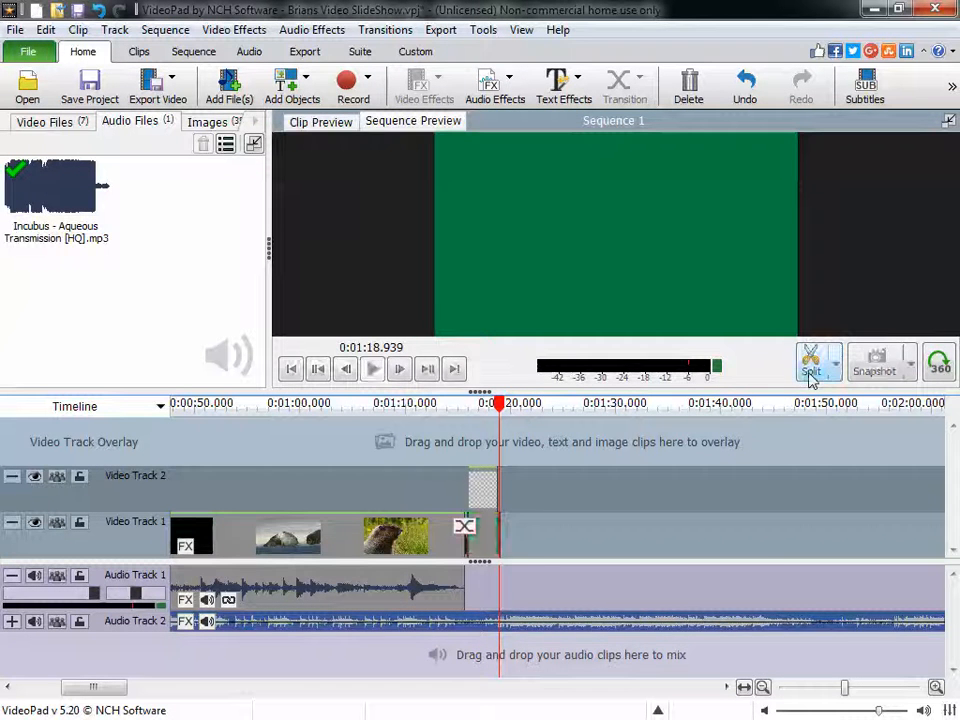
- Delete the leftover part of the Incubus song that runs past the end of the video
click(598, 575)
click(643, 628)
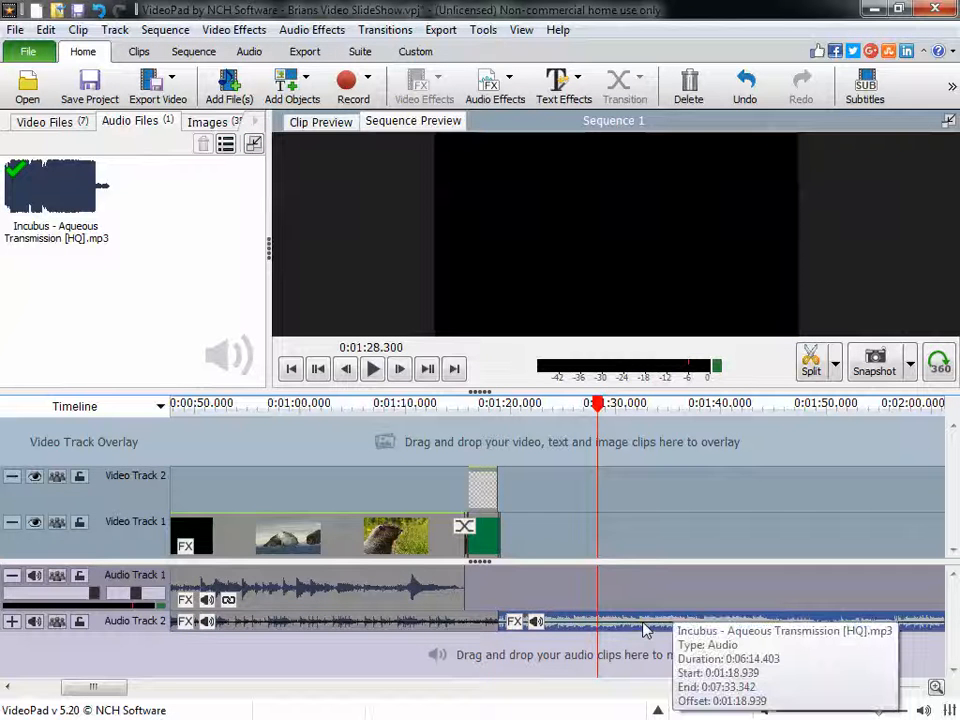
key(Delete)
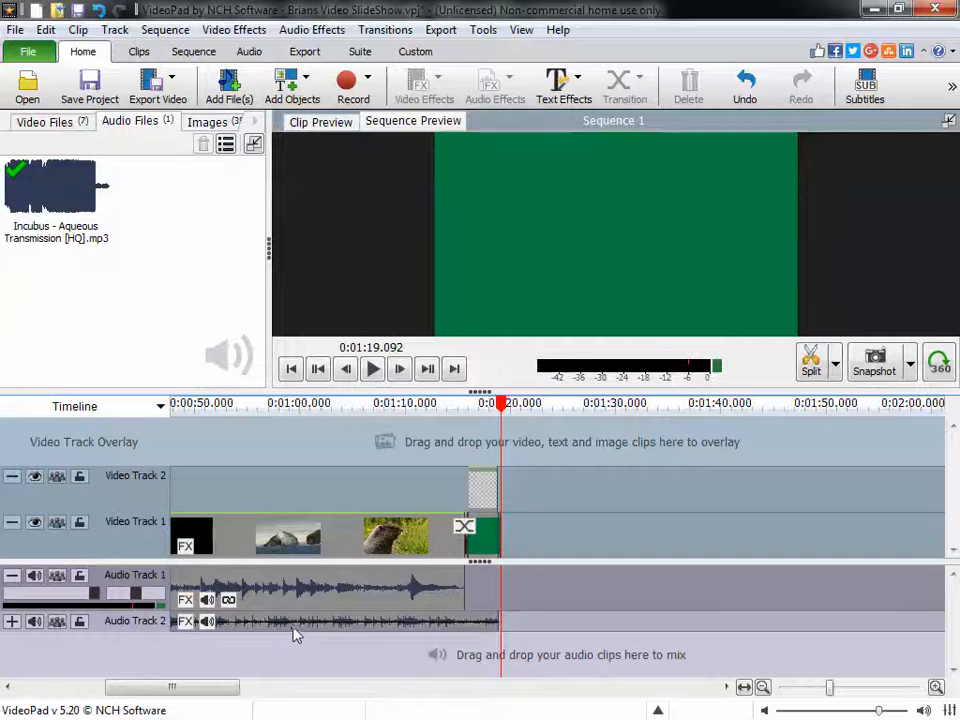
- Apply an audio fade-out to the trimmed Incubus song clip, keeping the suggested length
click(370, 630)
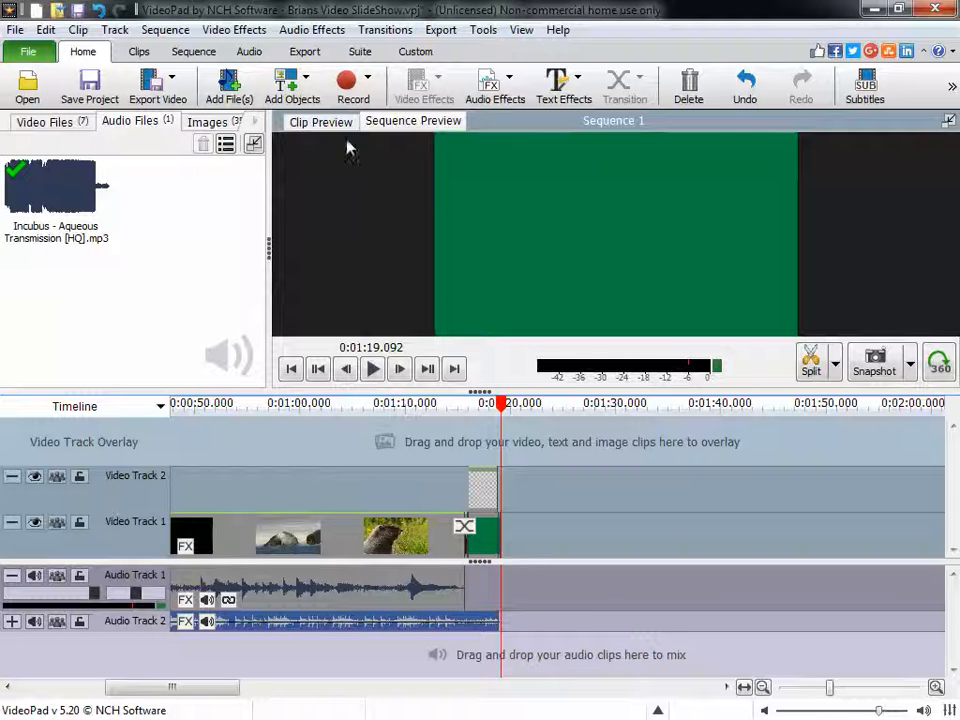
click(495, 92)
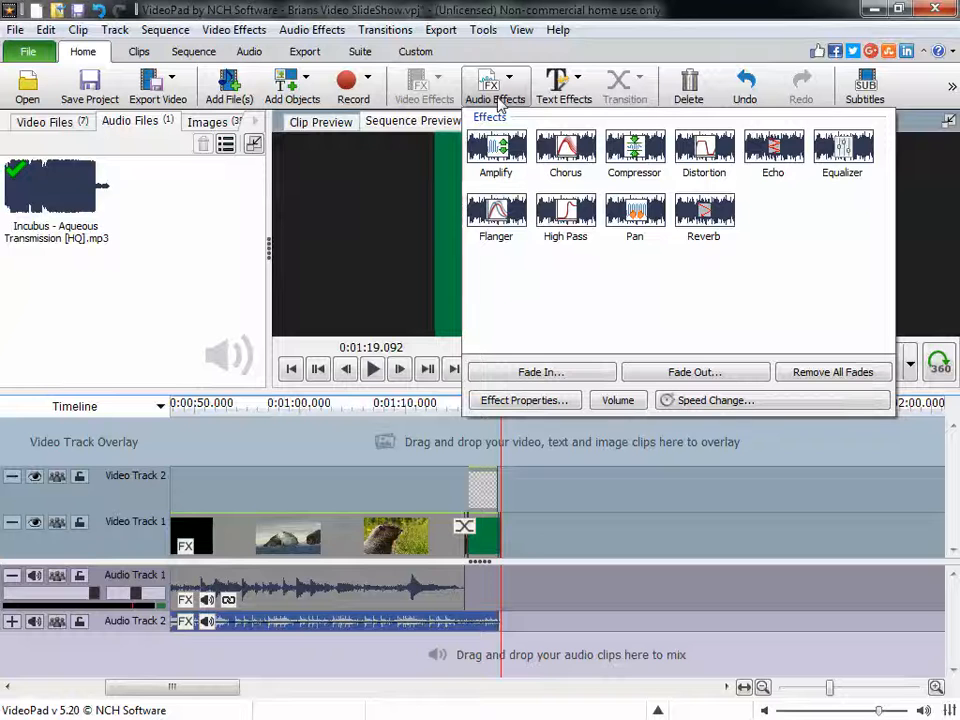
click(733, 372)
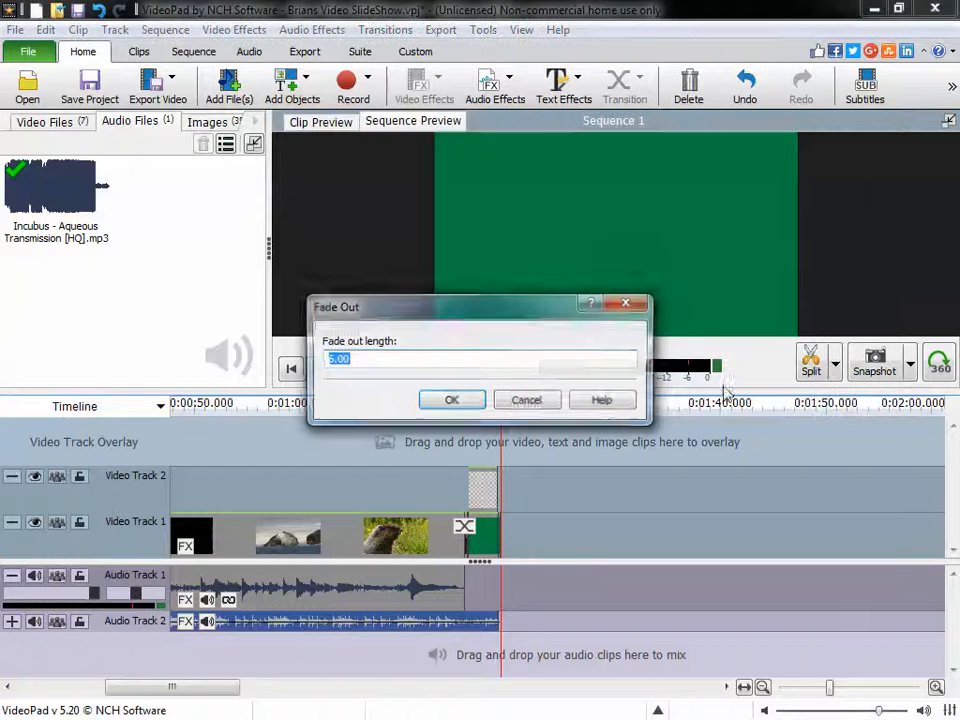
click(451, 401)
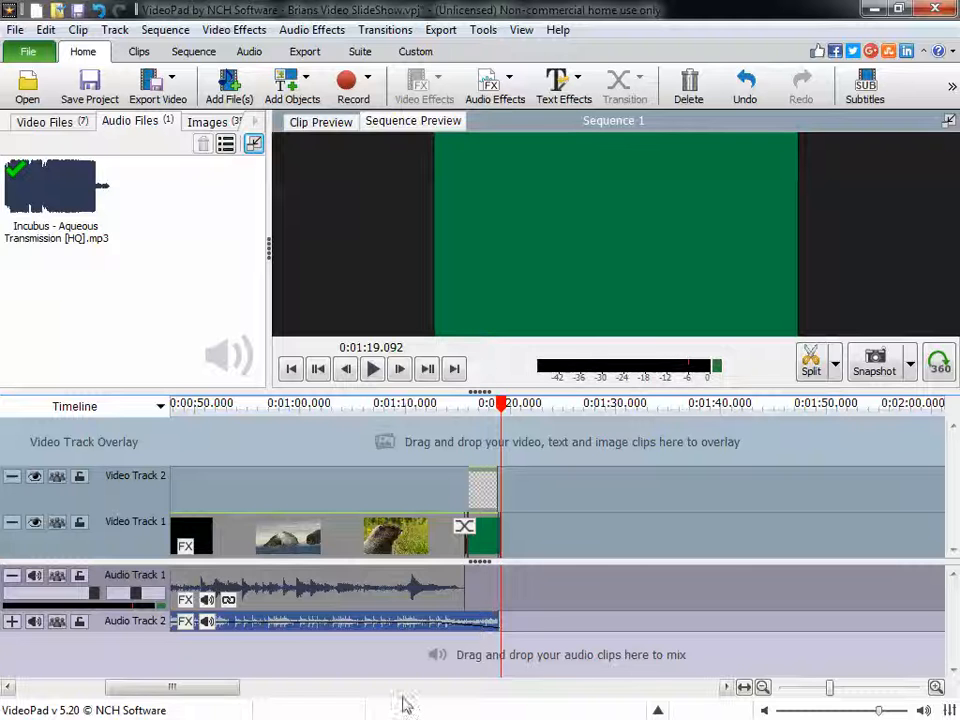
- Play the sequence from the beginning to check how the song fades in under the Nature title
drag(172, 688, 25, 692)
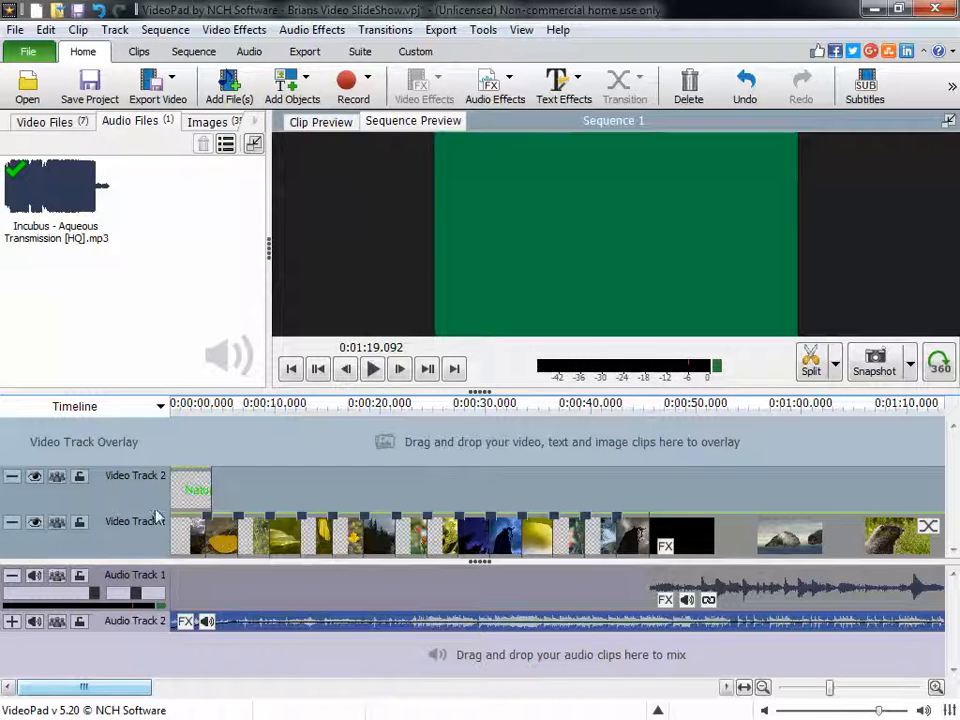
click(175, 408)
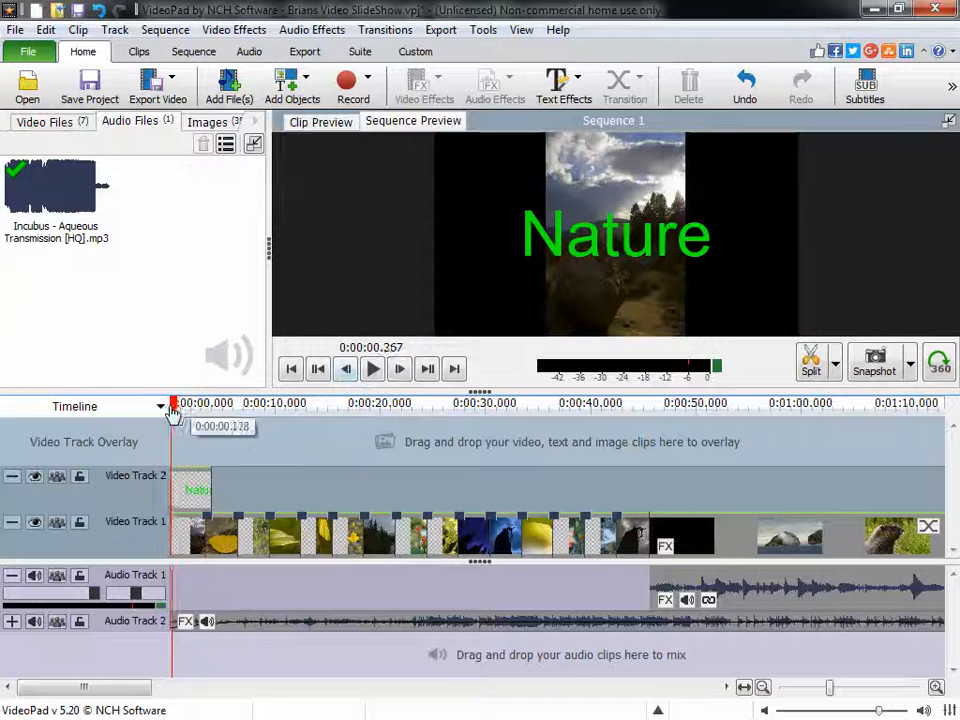
click(172, 404)
click(372, 370)
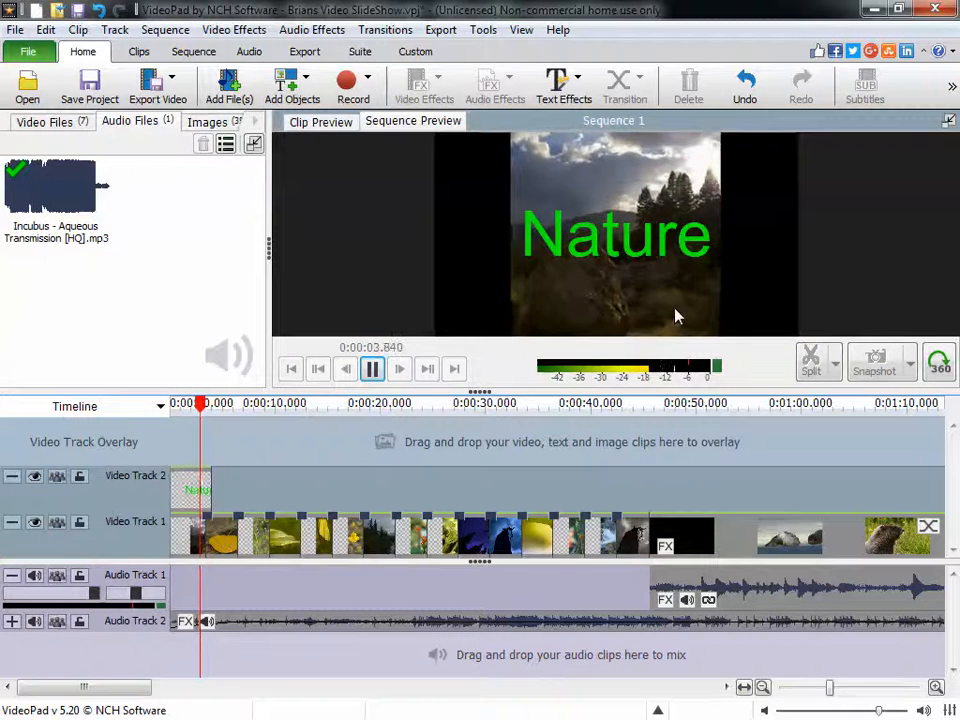
click(372, 369)
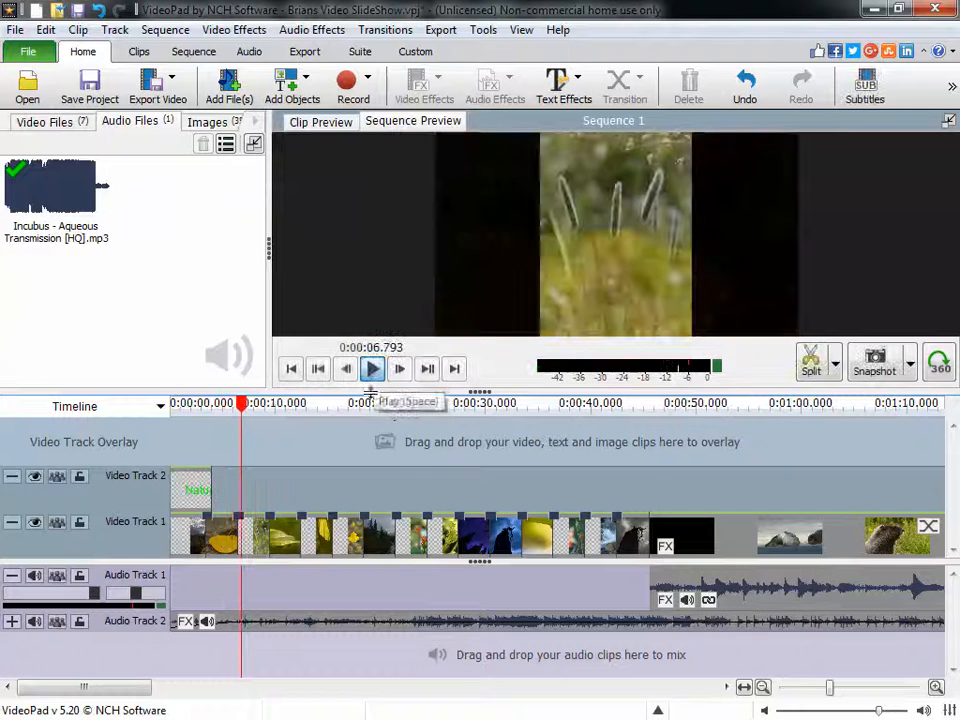
- Play the changeover from the photo slideshow to the video clip to hear the song against the clip's own audio
drag(84, 688, 122, 688)
drag(434, 406, 418, 406)
click(372, 369)
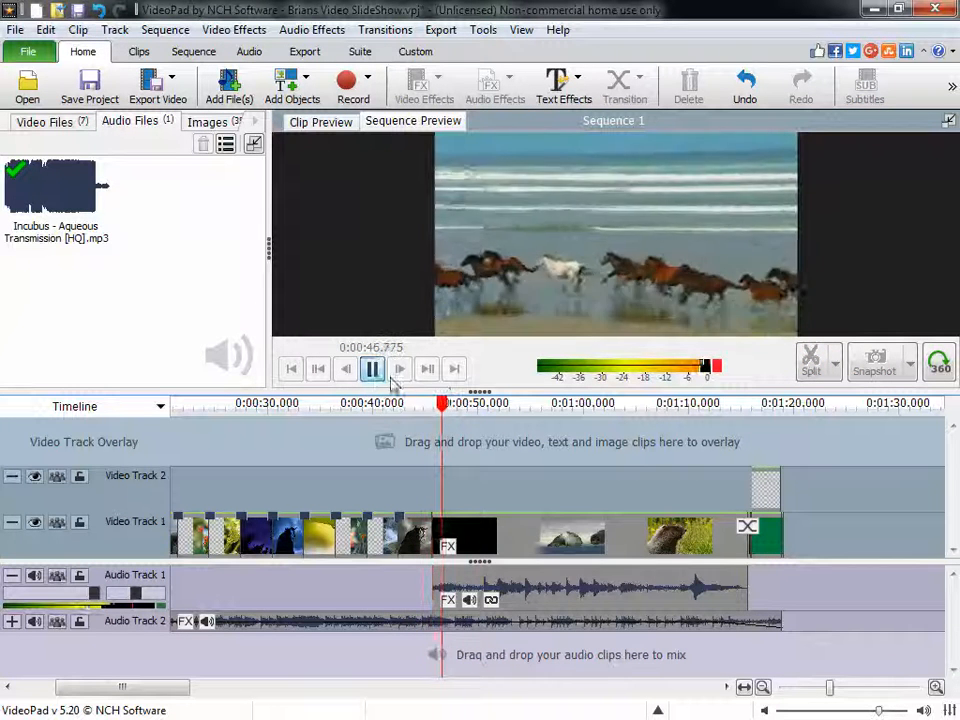
click(372, 369)
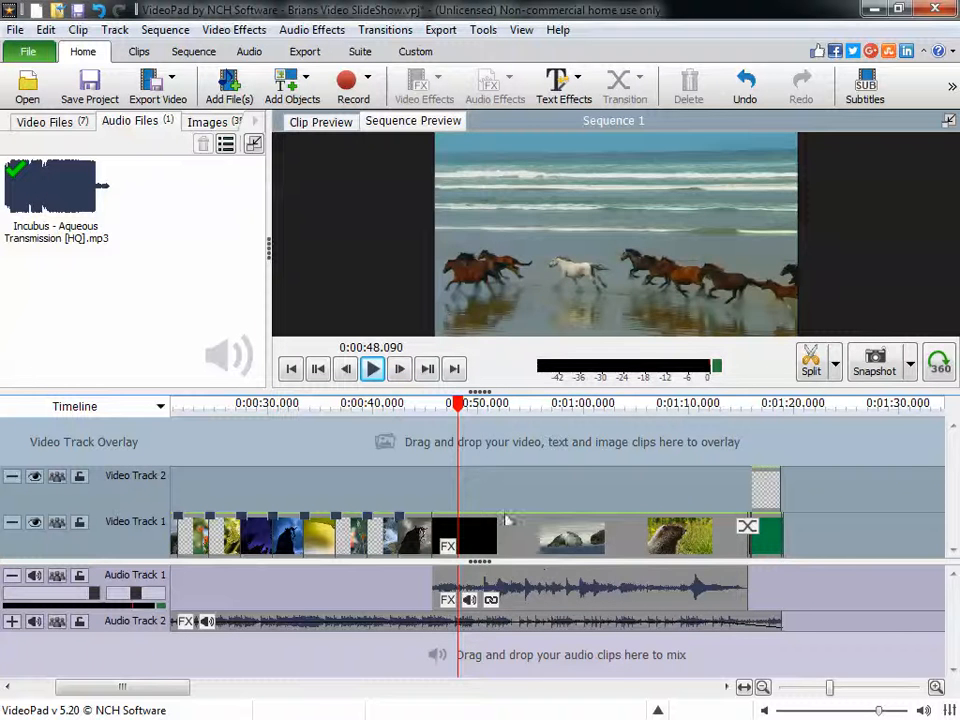
- Split the Incubus song at 0:00:45.601 and 0:01:15.648, and delete the section between that overlaps the video clip's own audio
drag(463, 406, 435, 413)
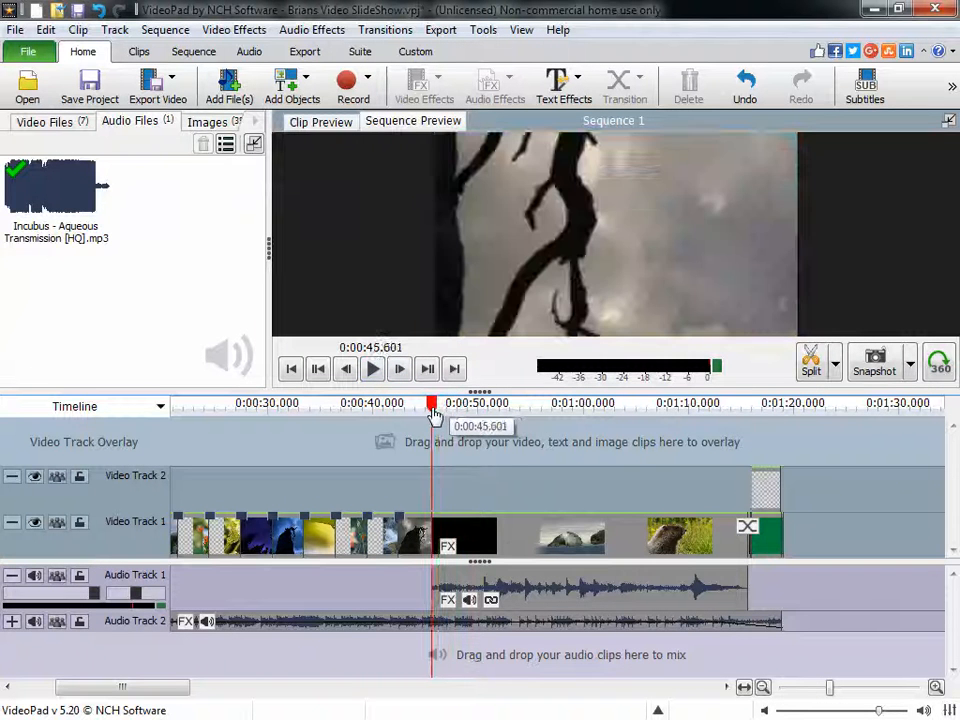
click(812, 375)
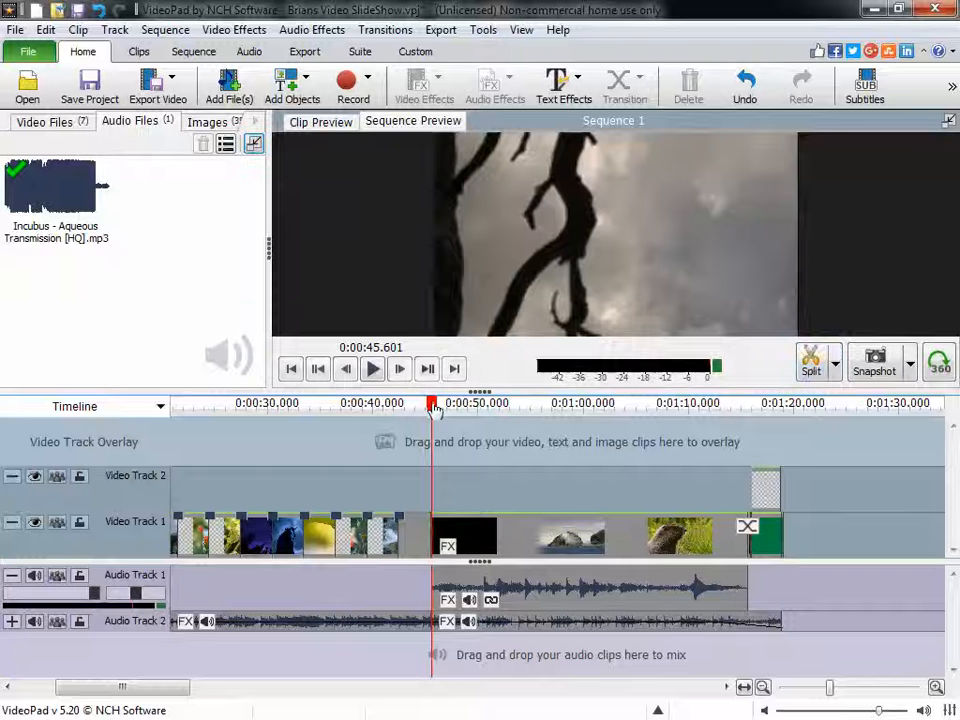
click(525, 406)
drag(545, 416, 750, 418)
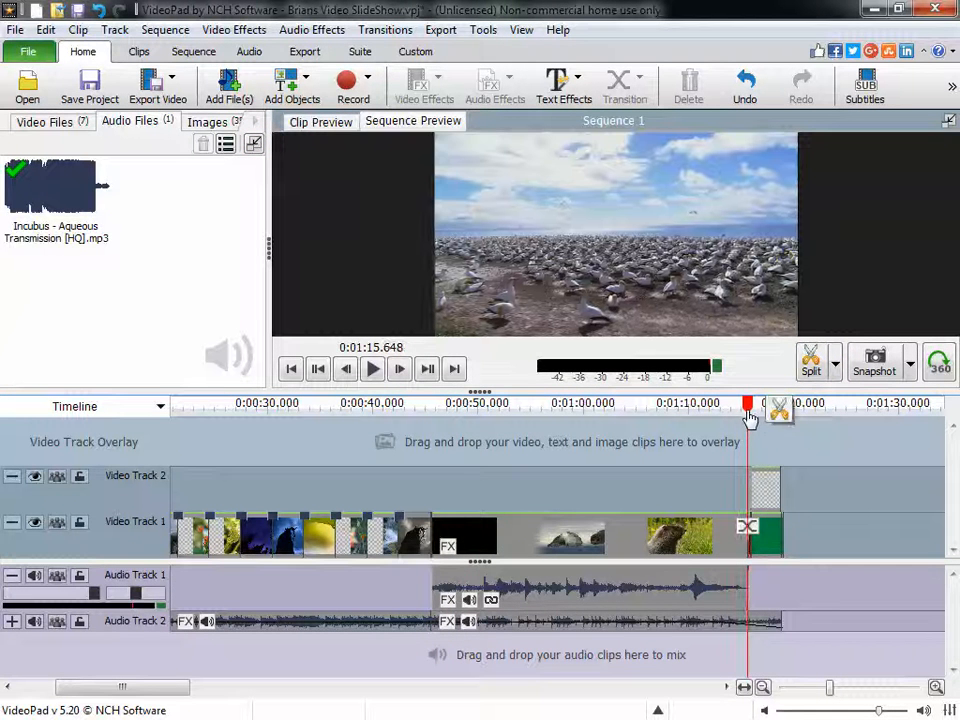
click(698, 626)
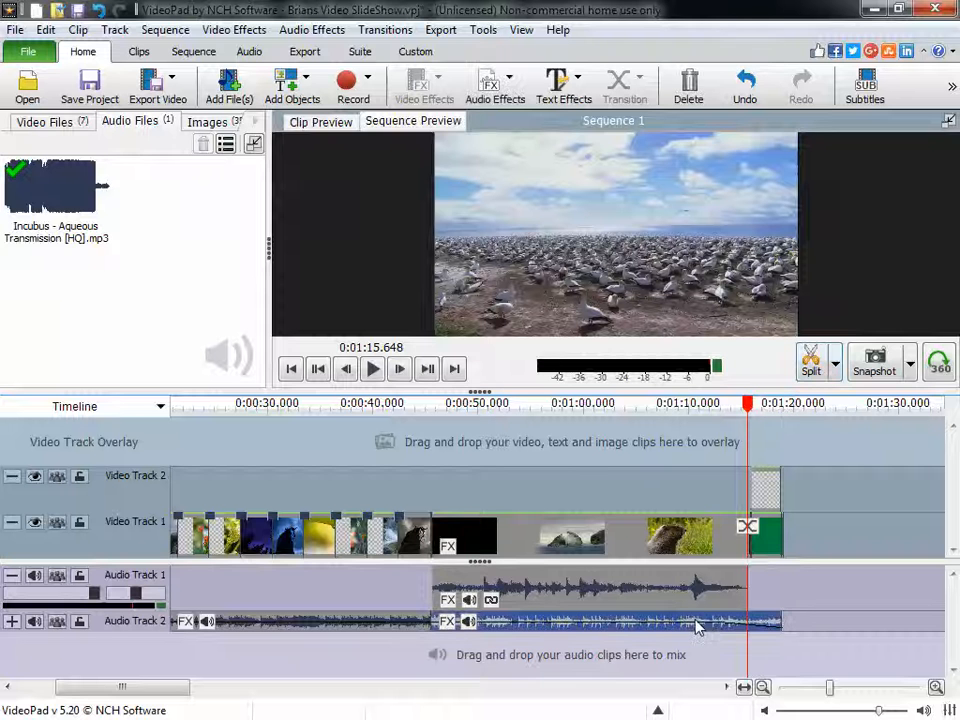
click(811, 374)
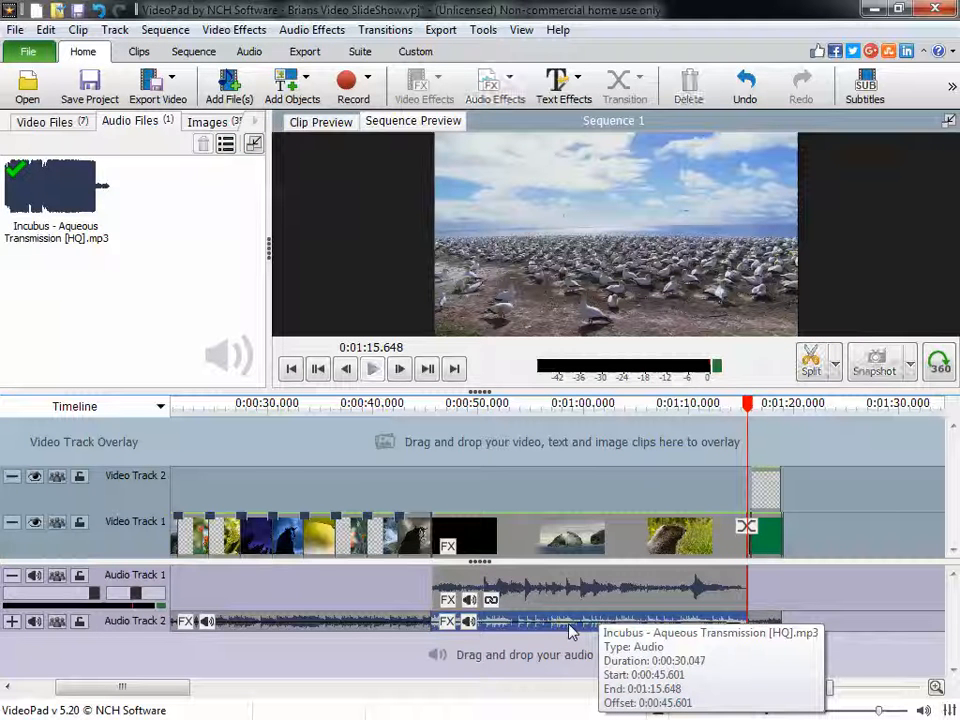
key(Delete)
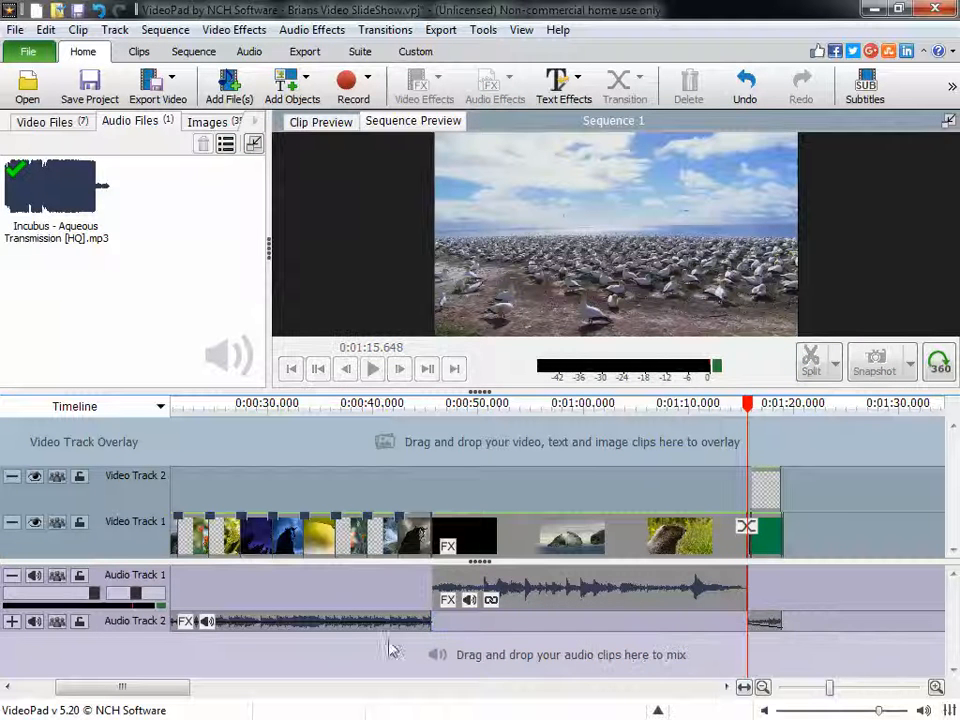
- Apply an audio fade-out to the first Incubus song section, keeping the suggested length
click(316, 630)
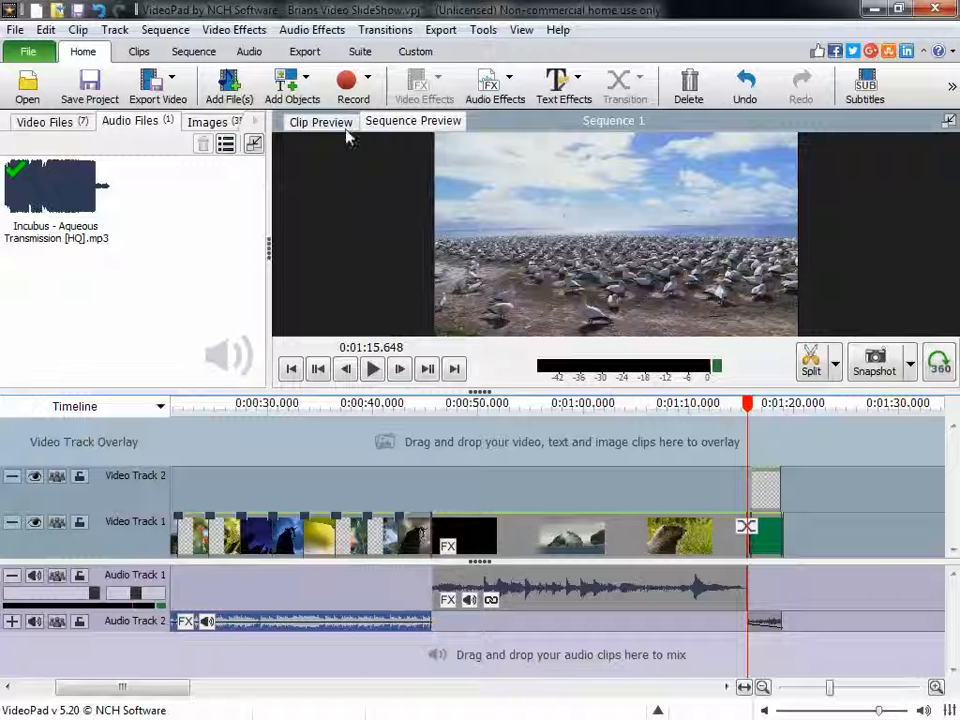
click(497, 90)
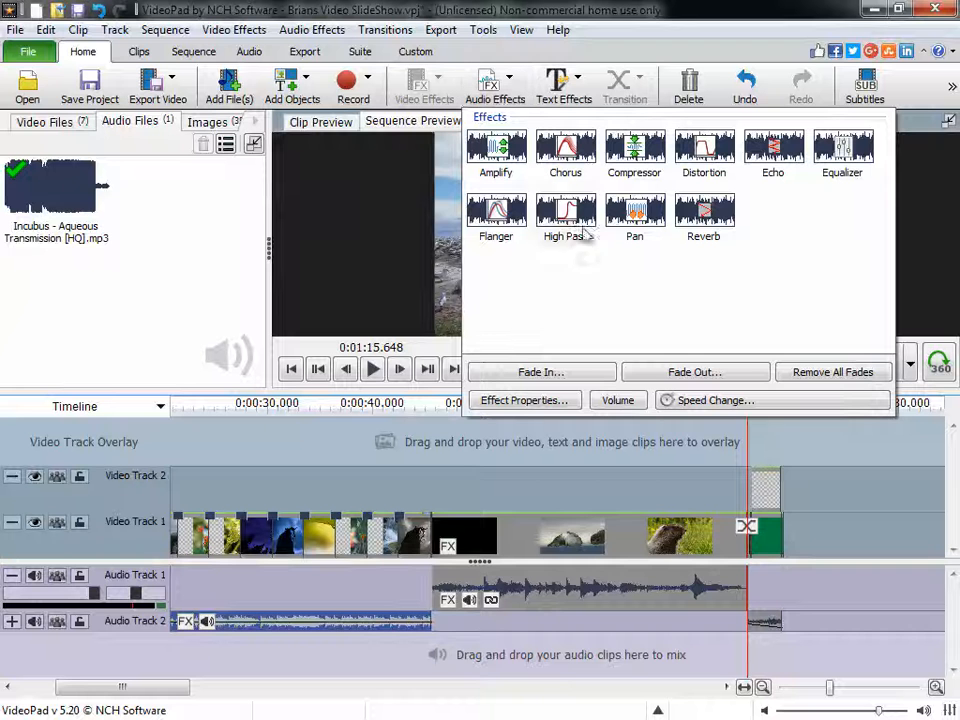
click(560, 376)
click(692, 372)
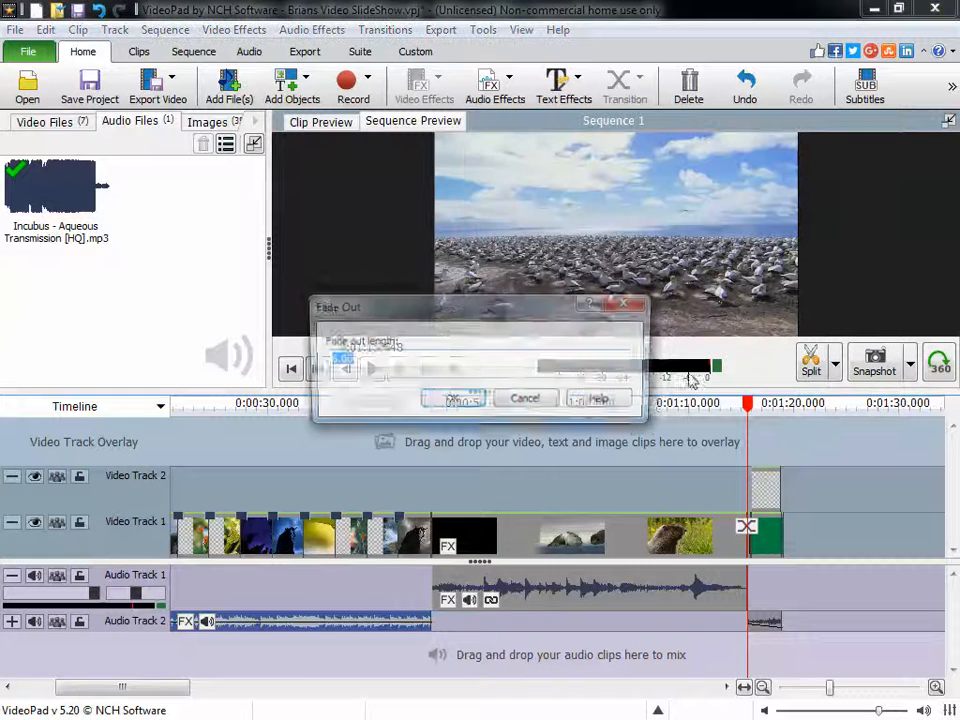
click(452, 400)
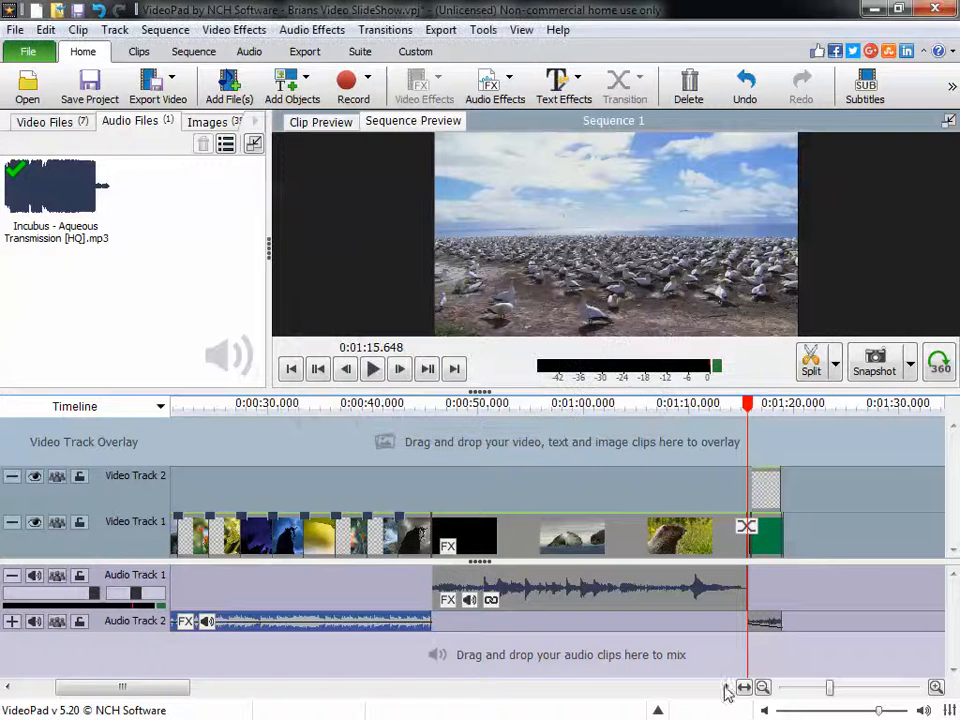
- Apply an audio fade-in with a length of 2 to the short Incubus song section at the end of Audio Track 2
click(766, 626)
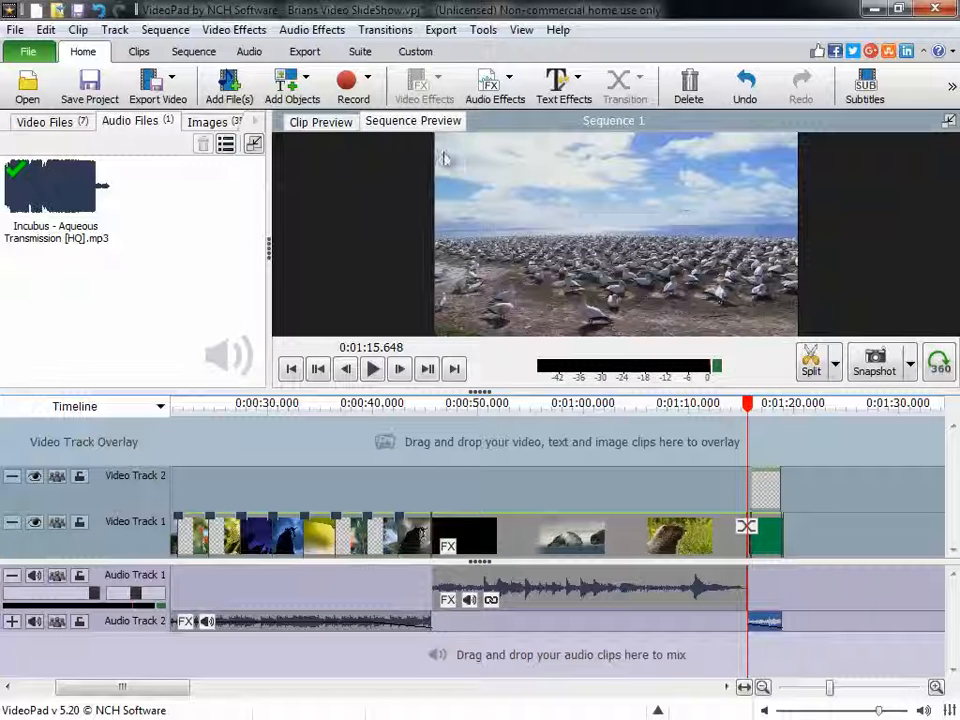
click(509, 99)
click(567, 374)
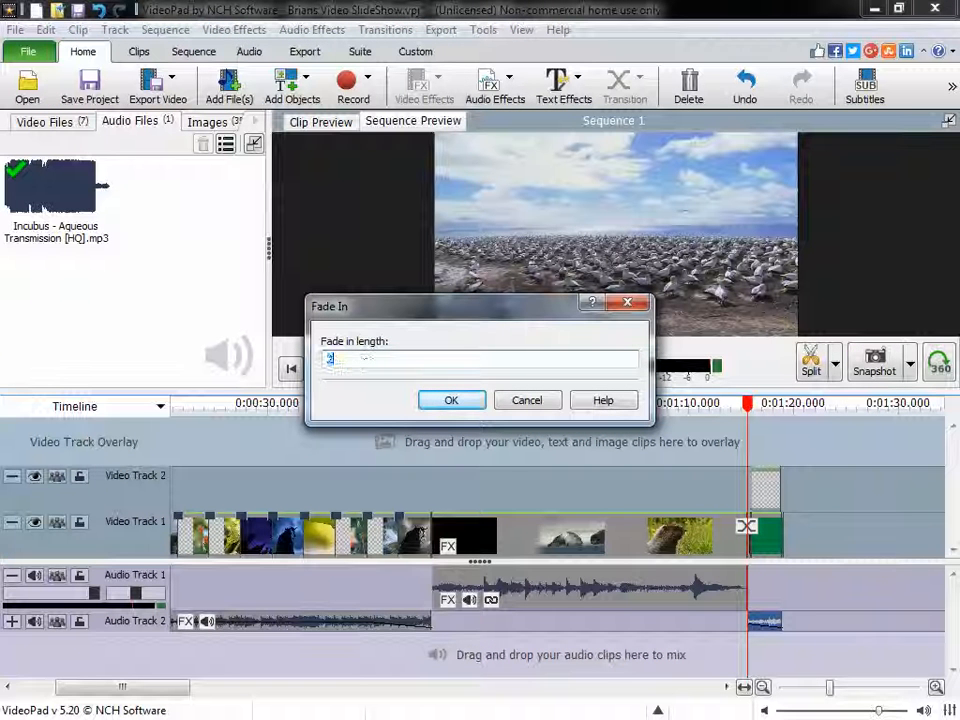
click(452, 401)
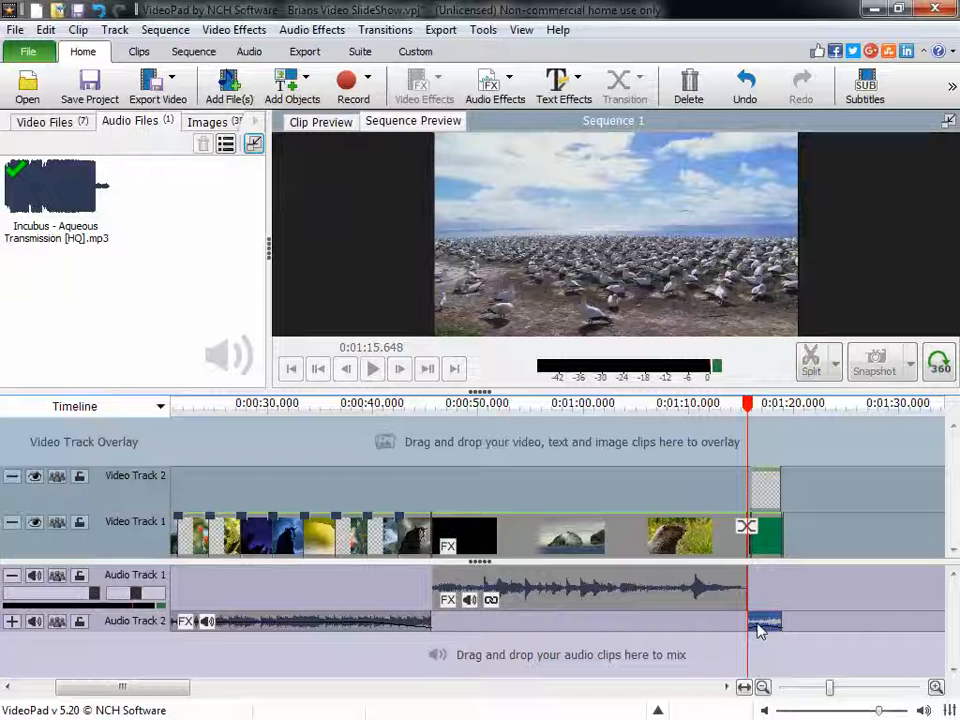
- Apply an audio fade-out with a length of 2.00 to the short closing song section
click(498, 92)
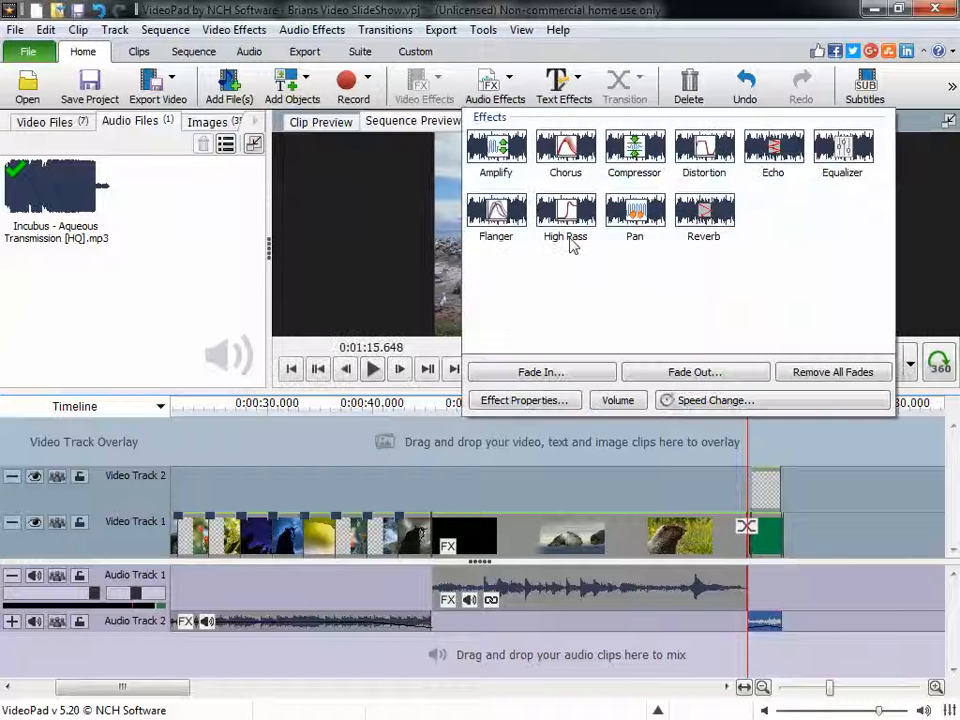
click(694, 372)
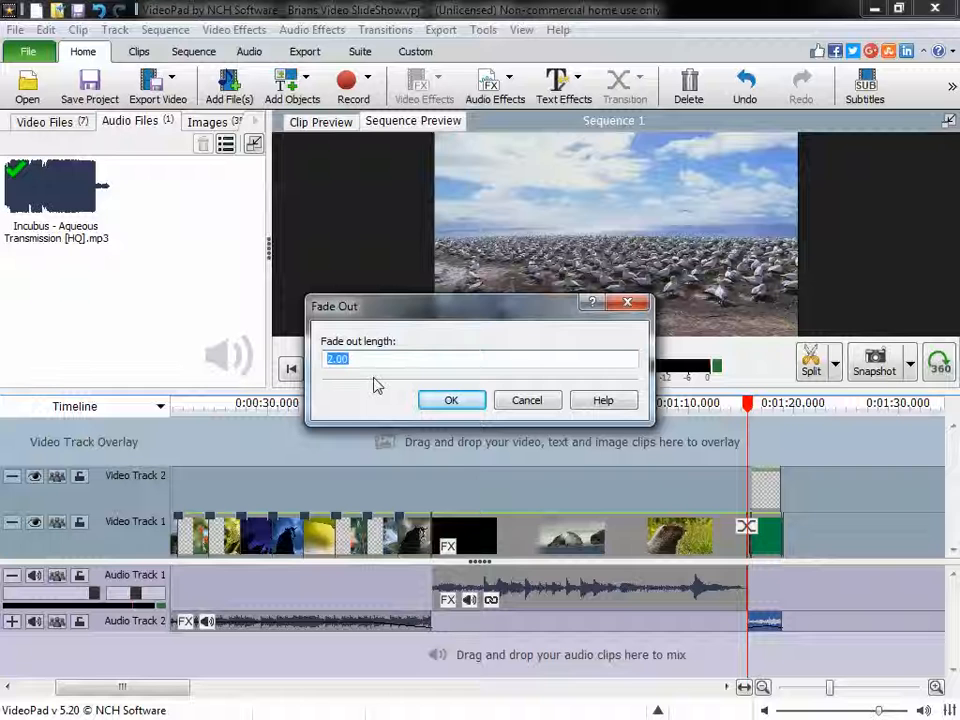
click(447, 402)
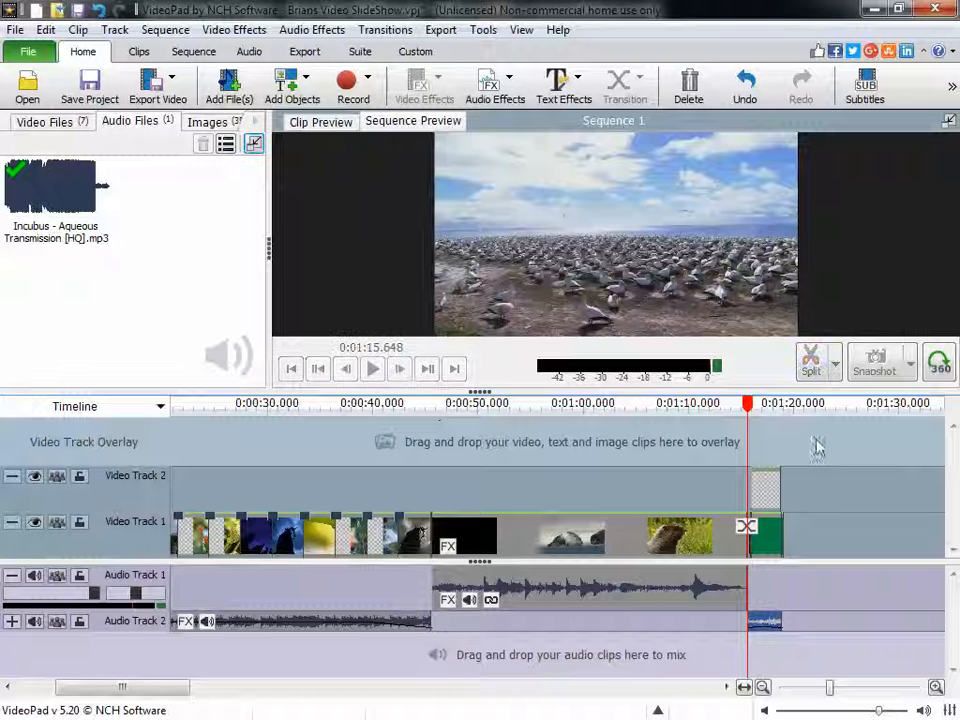
- Play the sequence from 0:01:12.260 to the end to check the fades on the closing song section
click(714, 405)
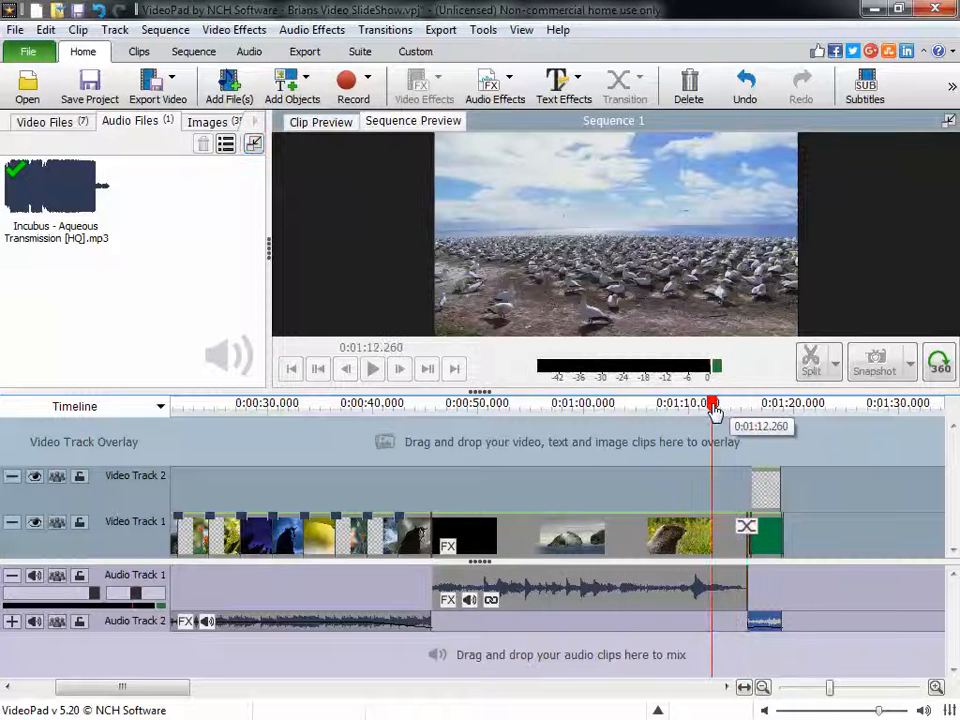
click(372, 369)
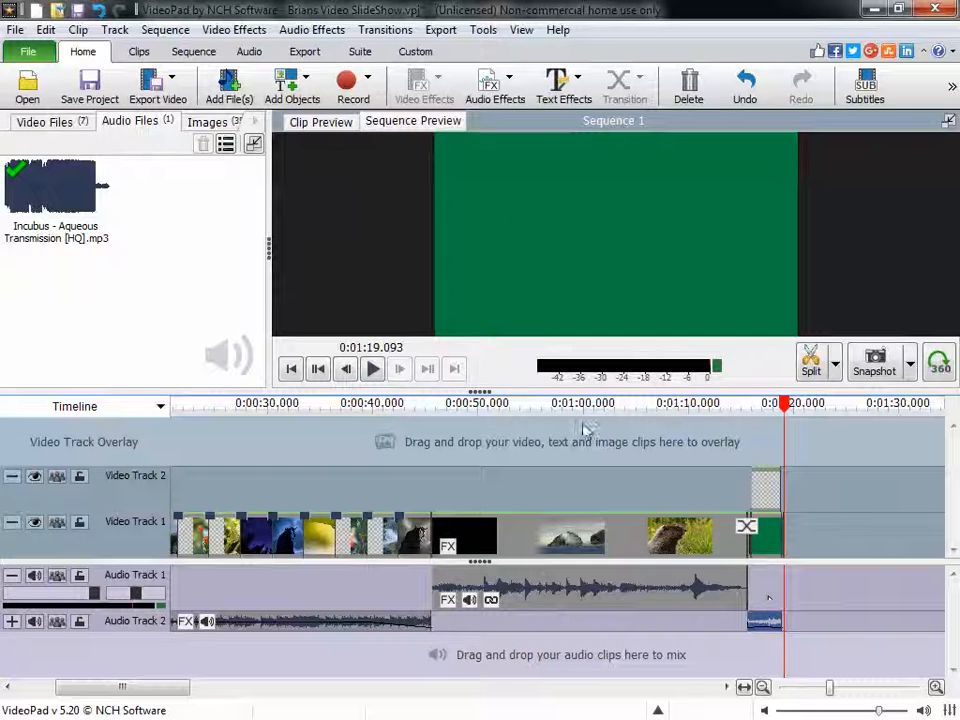
- Set the fade-in length of the closing song section to .5
click(493, 90)
click(549, 372)
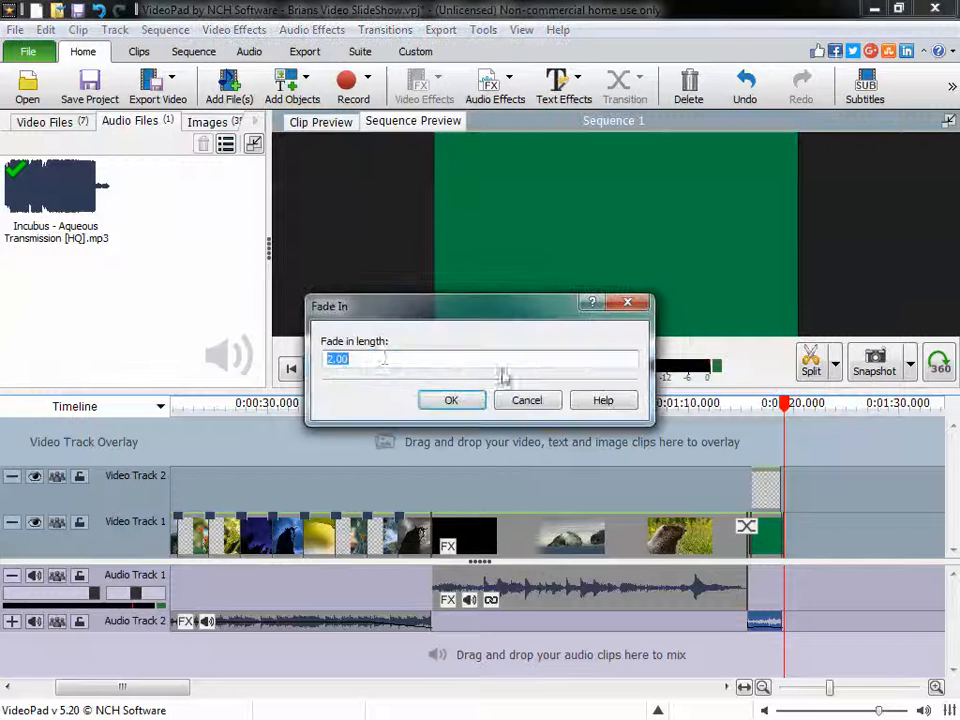
text(.5)
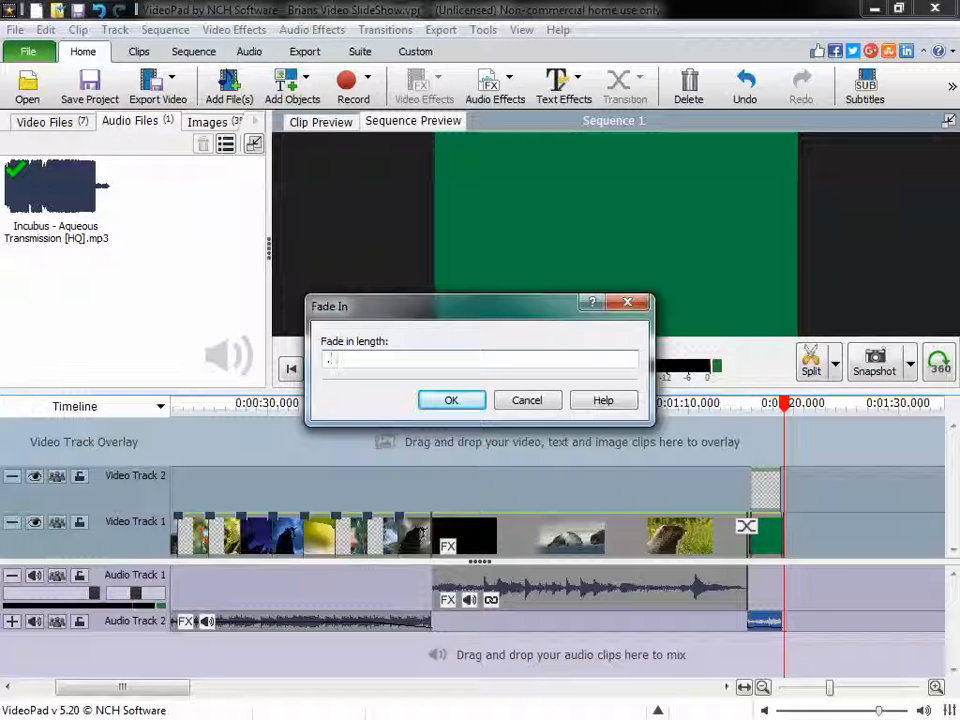
click(447, 401)
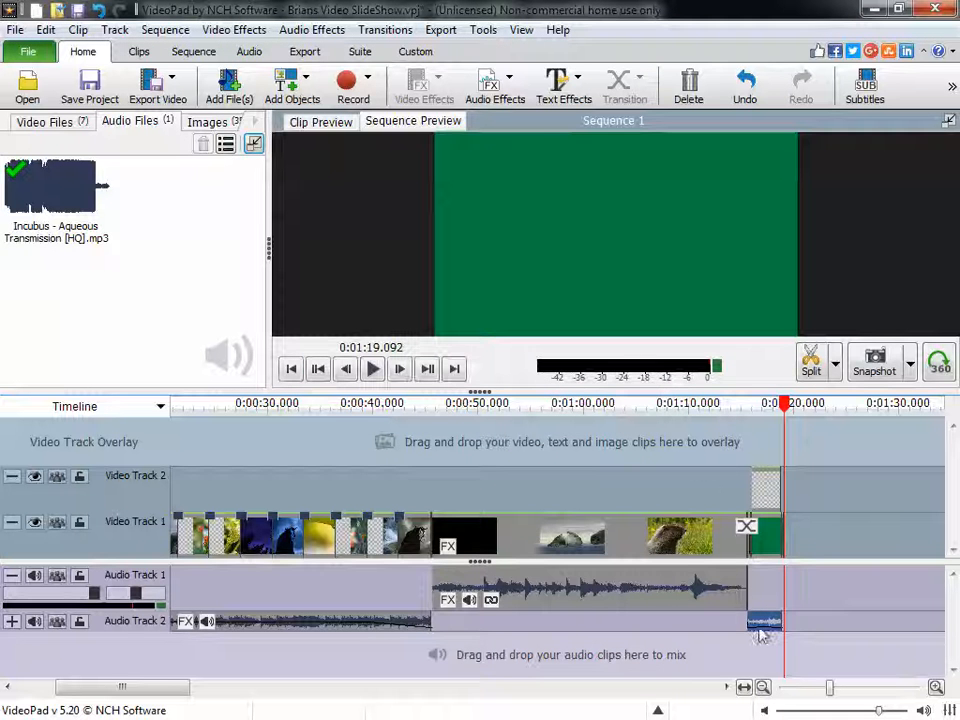
- Set the fade-out length of the closing song section to 0.50
click(491, 98)
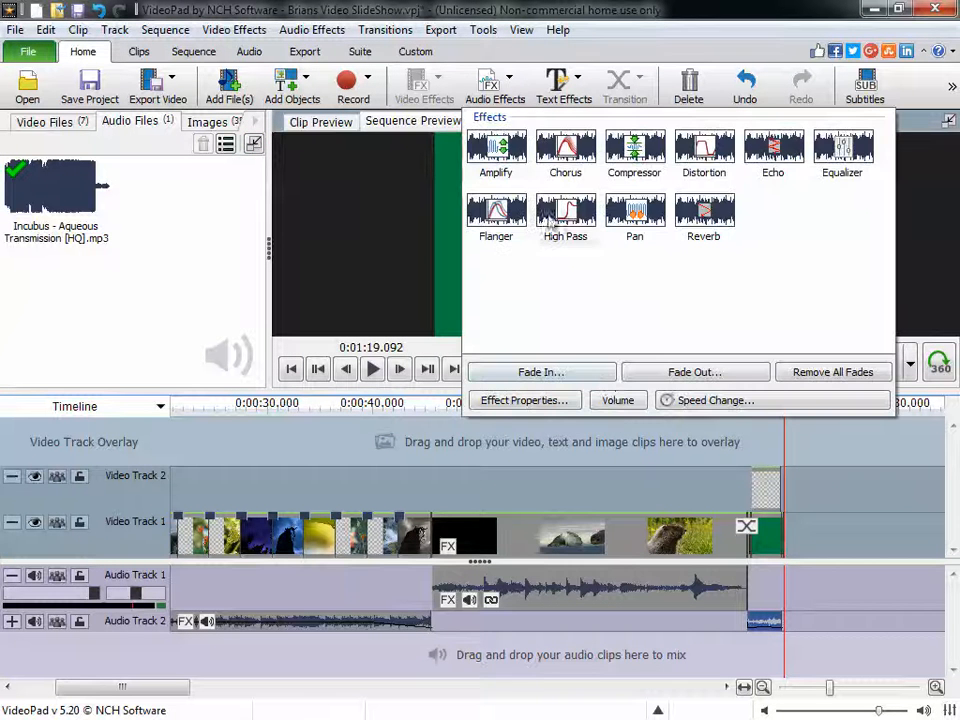
click(710, 376)
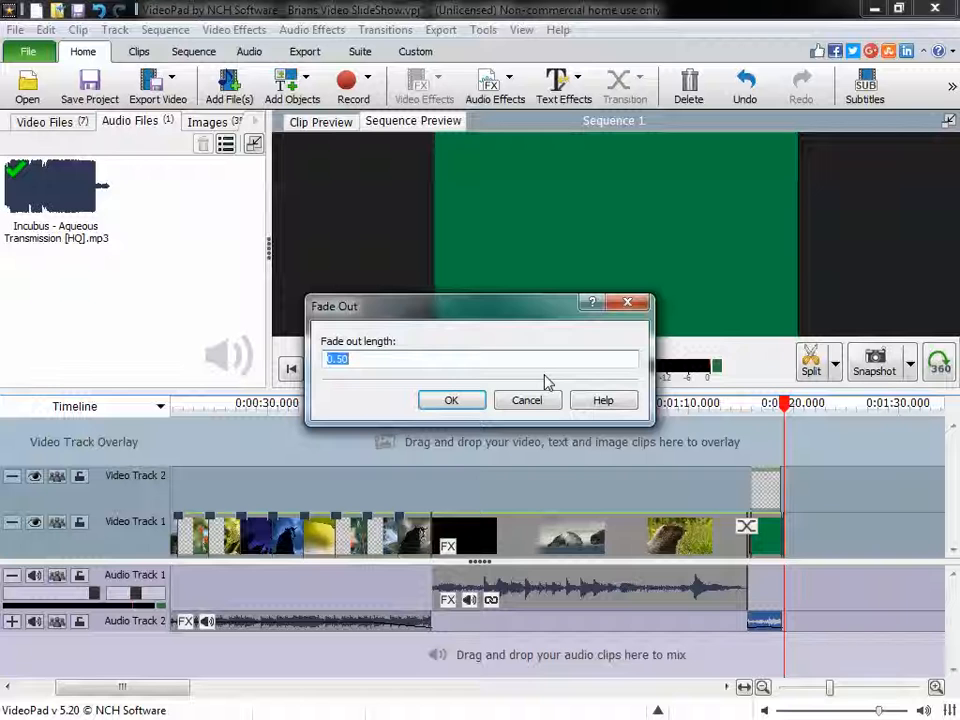
click(453, 399)
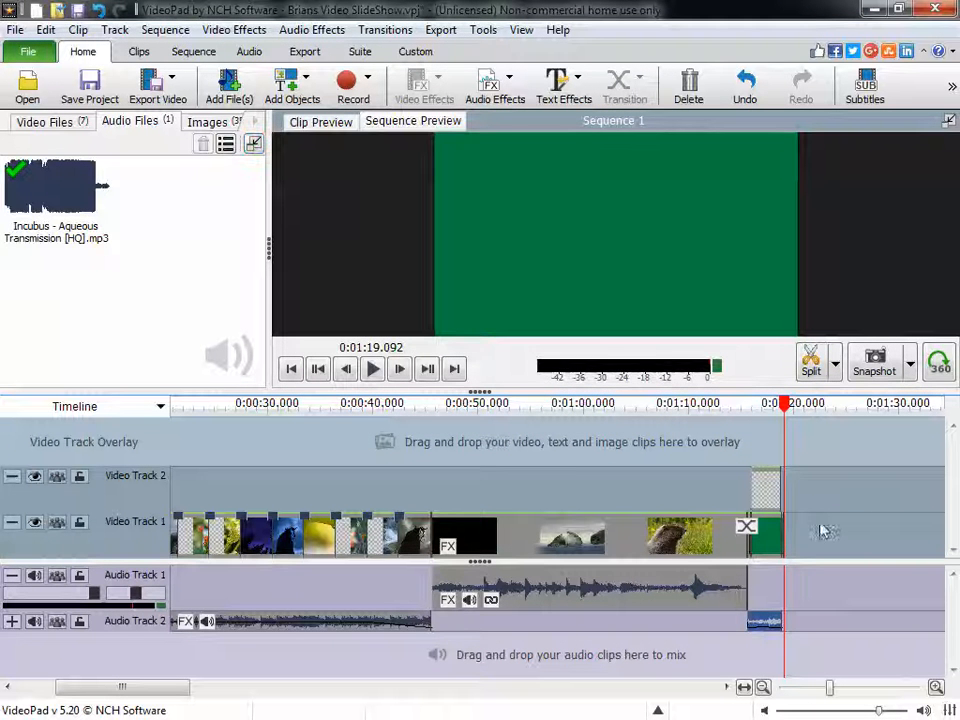
- Move the playback position back toward the start of the slideshow, to 0:00:15.640
drag(787, 413, 171, 408)
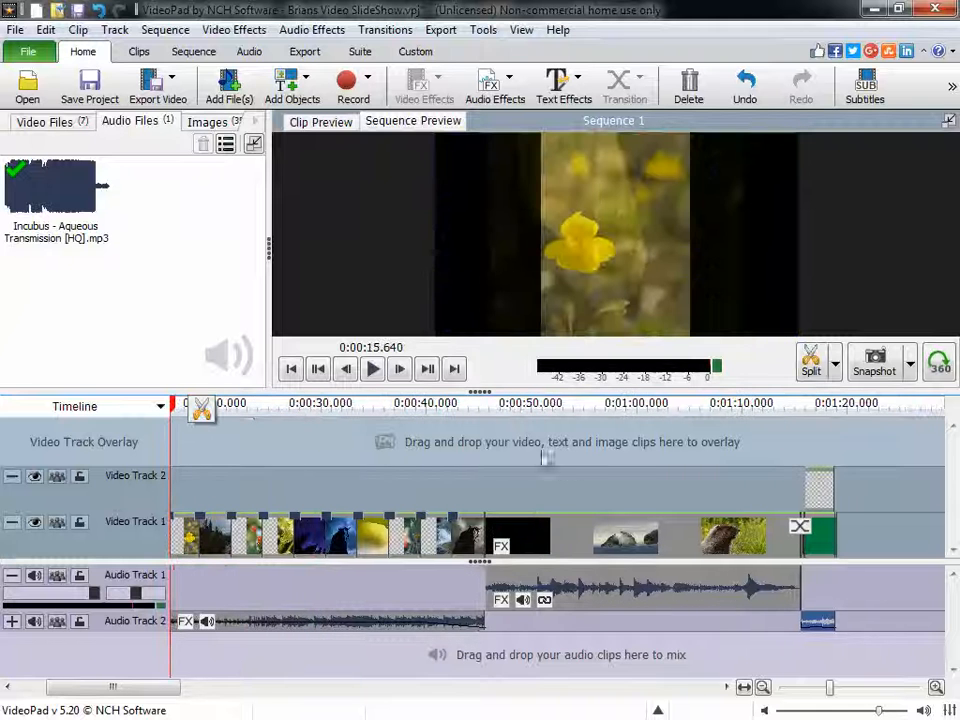